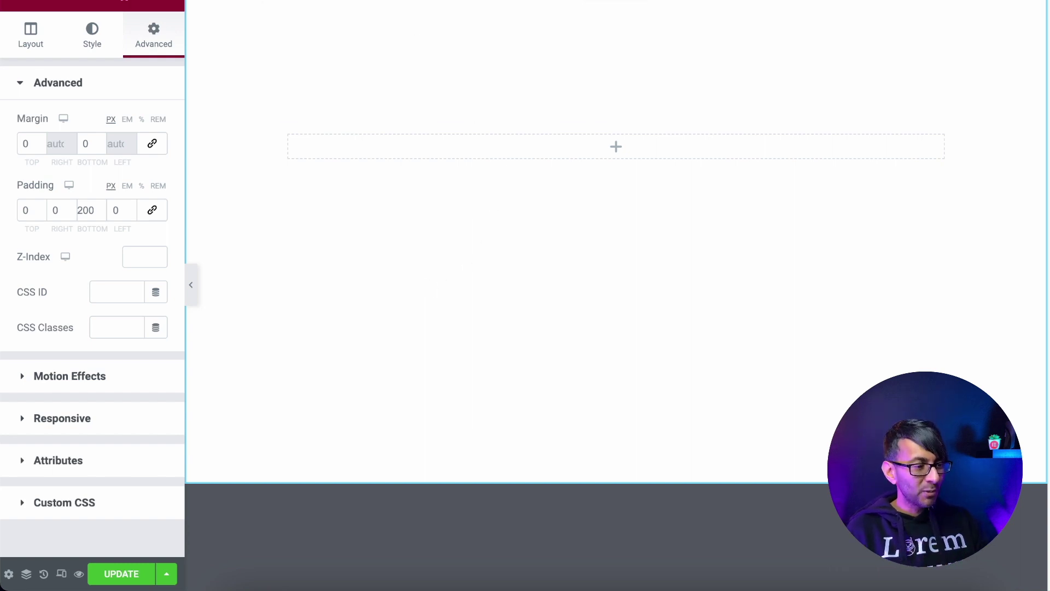
Step: Add a Text Editor widget to the empty section and switch it to the Text (HTML) view
{"action": "left_click", "coordinate": [173, 6]}
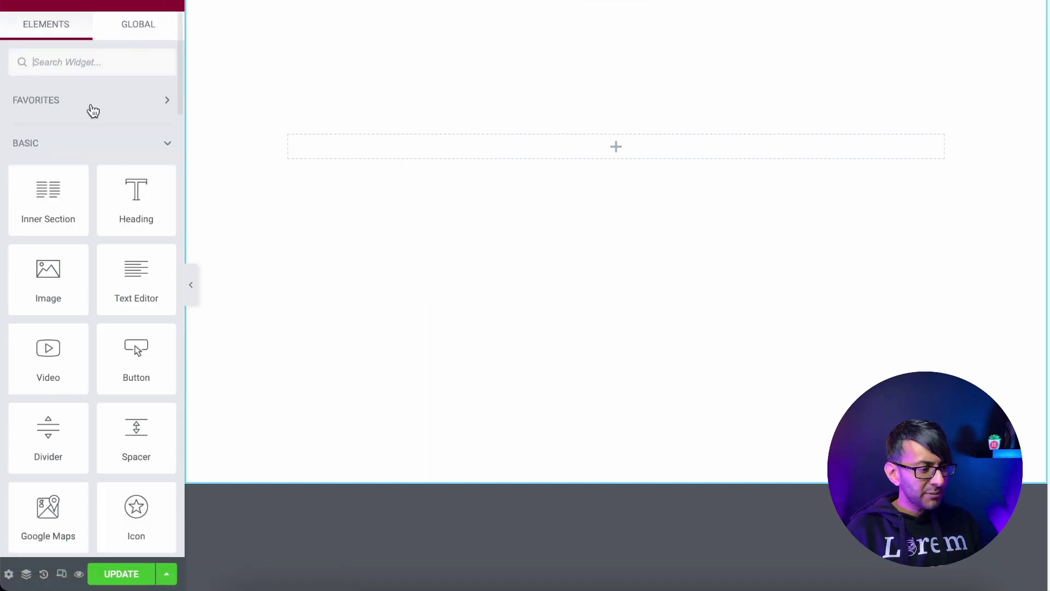
{"action": "left_click_drag", "start_coordinate": [141, 286], "coordinate": [437, 154]}
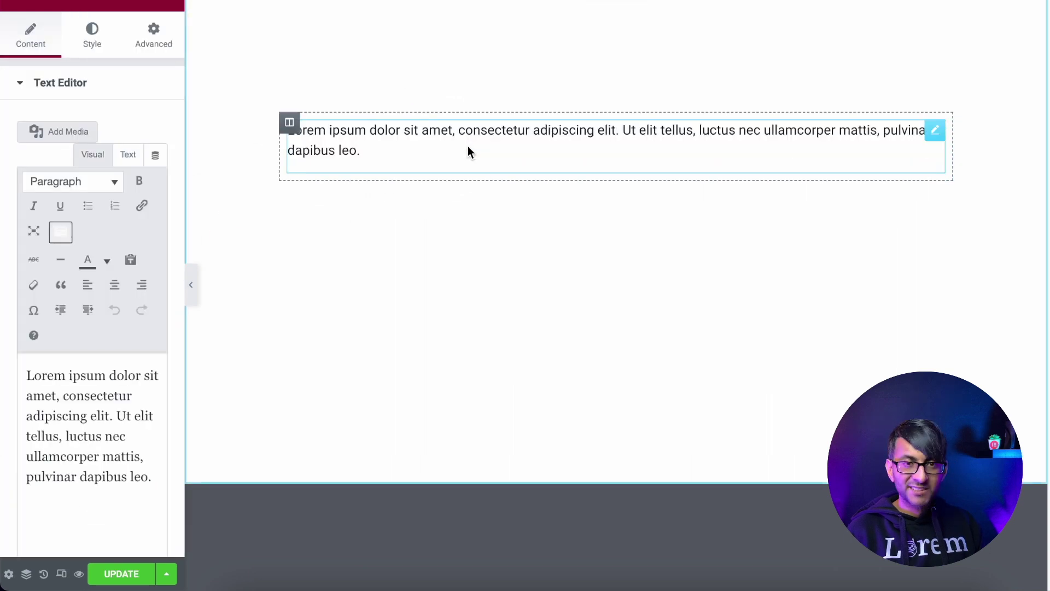
{"action": "left_click", "coordinate": [127, 156]}
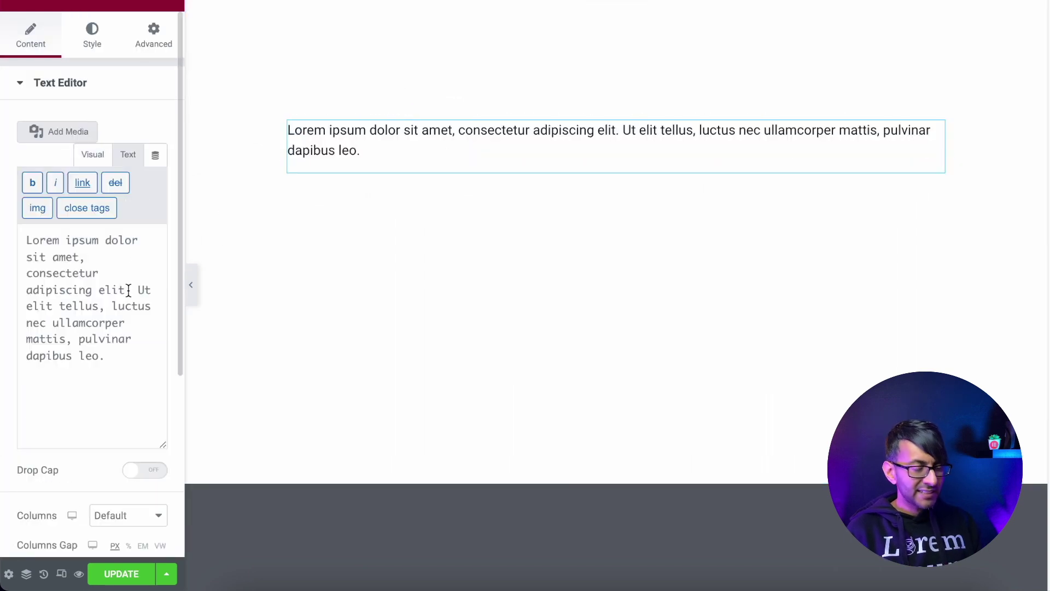
Step: Replace the Lorem placeholder with pasted checkbox HTML labelled 'No Time'
{"action": "left_click_drag", "start_coordinate": [128, 364], "coordinate": [3, 225]}
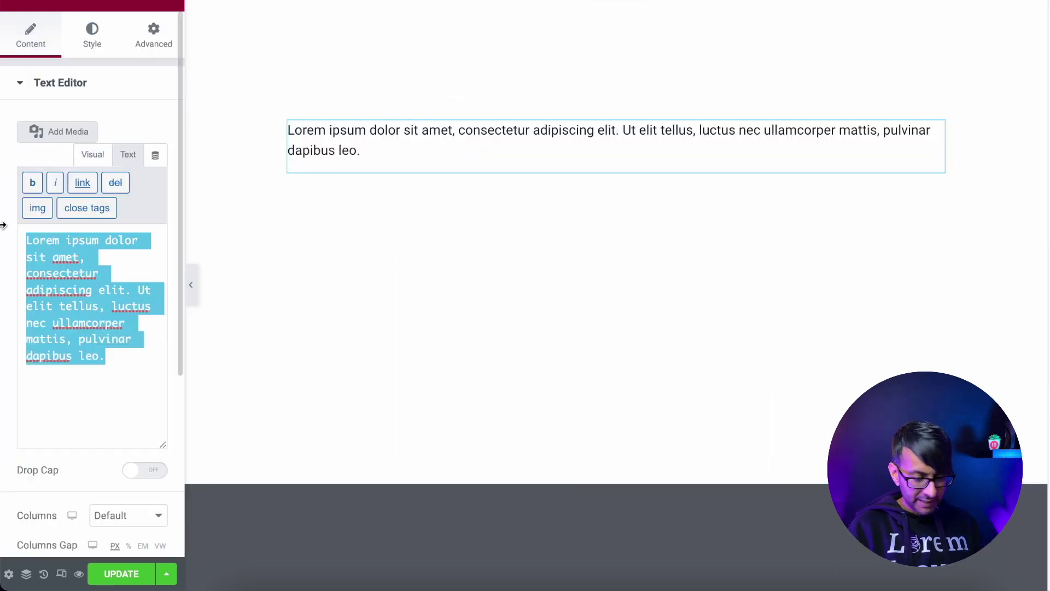
{"action": "key", "text": "BackSpace"}
{"action": "type", "text": "<input type=\"checkbox\">&nbsp;&nbsp;&nbsp;No Time"}
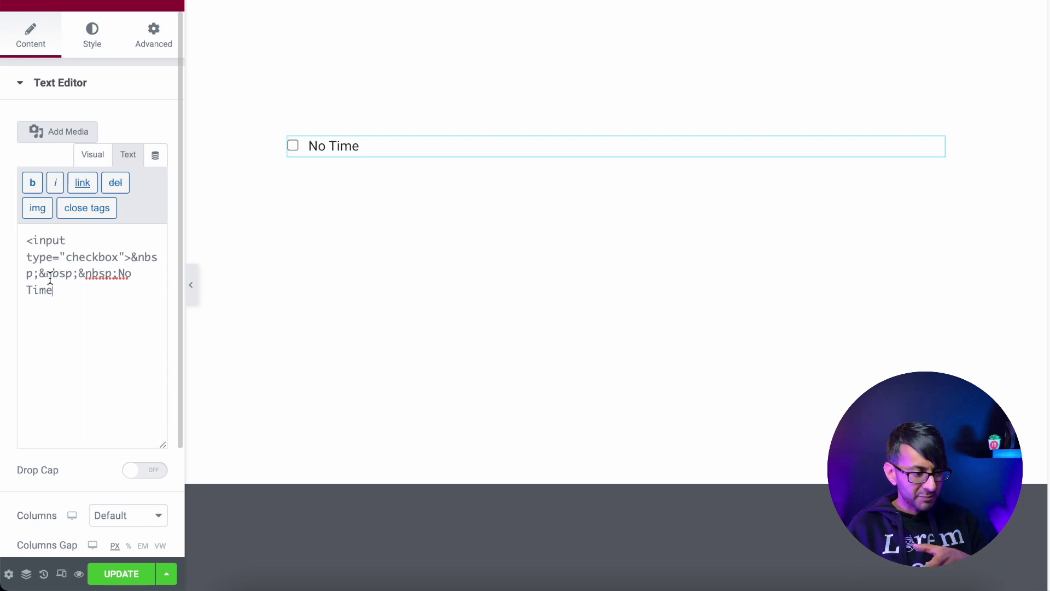
{"action": "left_click_drag", "start_coordinate": [122, 273], "coordinate": [130, 281]}
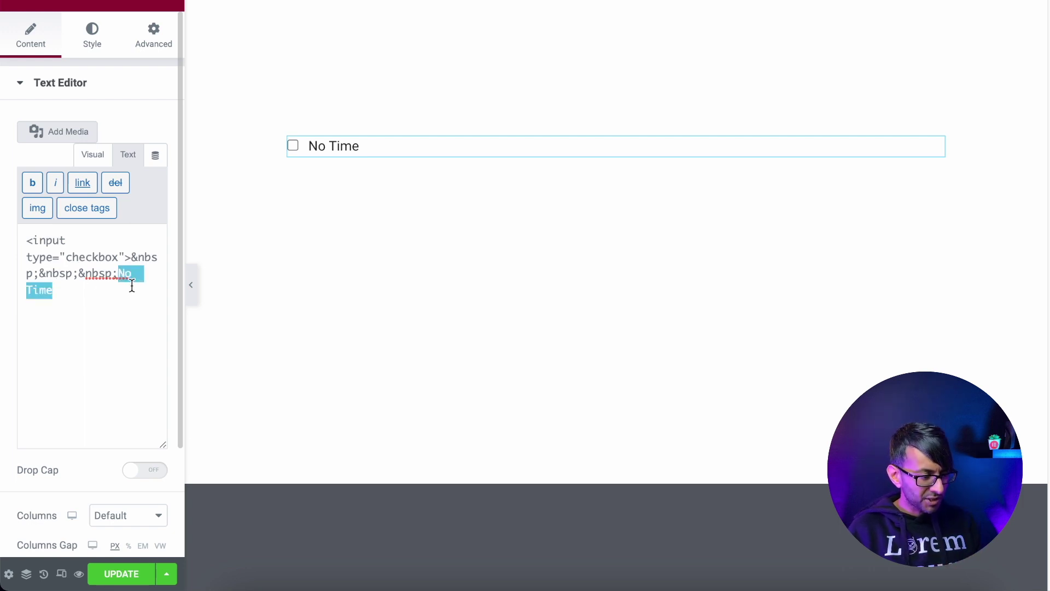
Step: Rename the label to 'Checkboxes' and add an extra &nbsp; before it to widen the gap
{"action": "type", "text": "Checkboxes"}
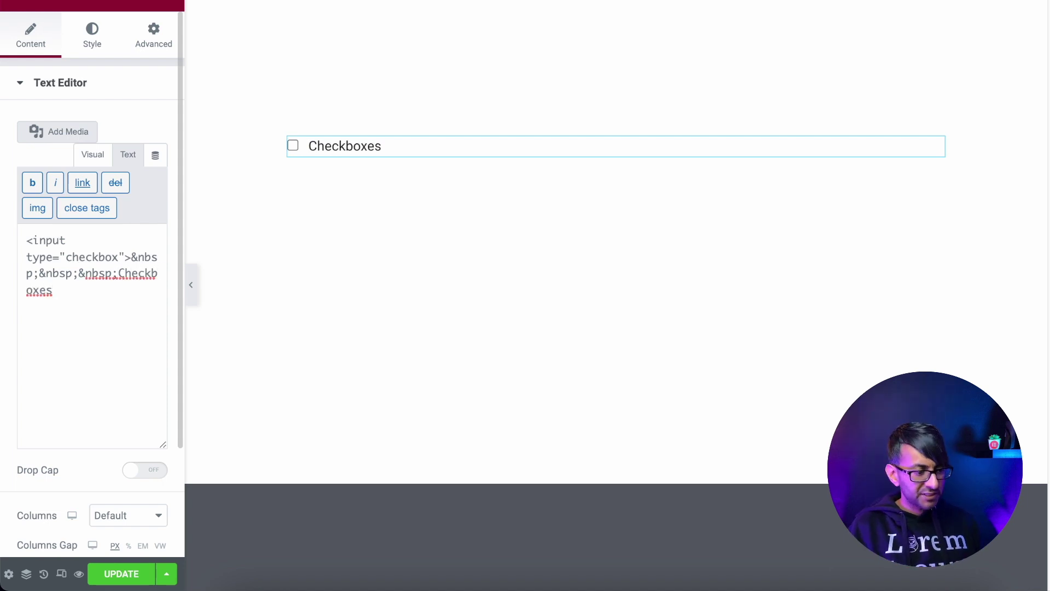
{"action": "left_click_drag", "start_coordinate": [80, 273], "coordinate": [42, 272]}
{"action": "left_click", "coordinate": [121, 278]}
{"action": "key", "text": "BackSpace"}
{"action": "key", "text": "BackSpace"}
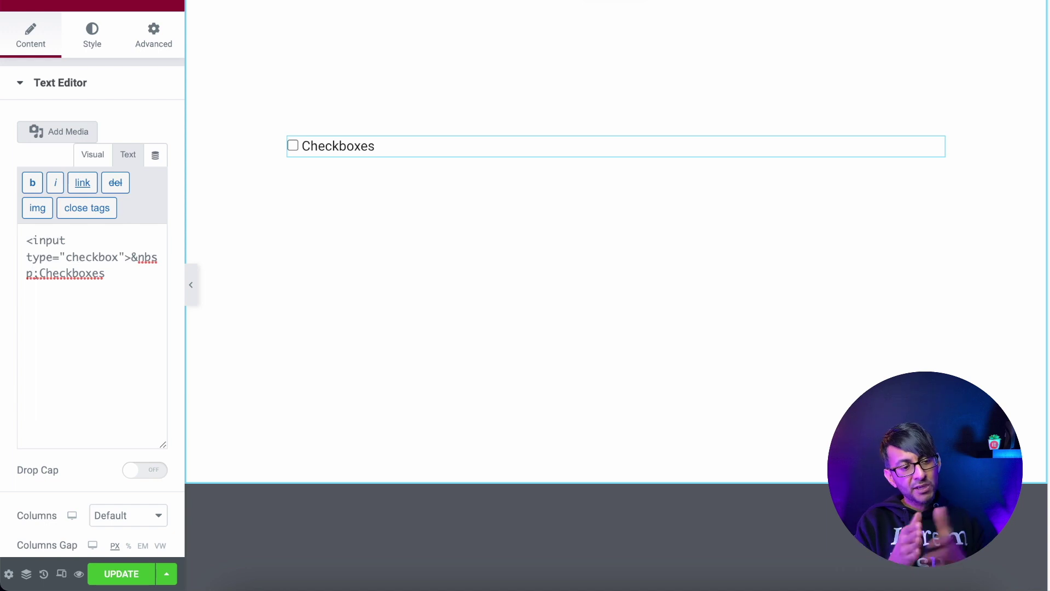
{"action": "key", "text": "super+z"}
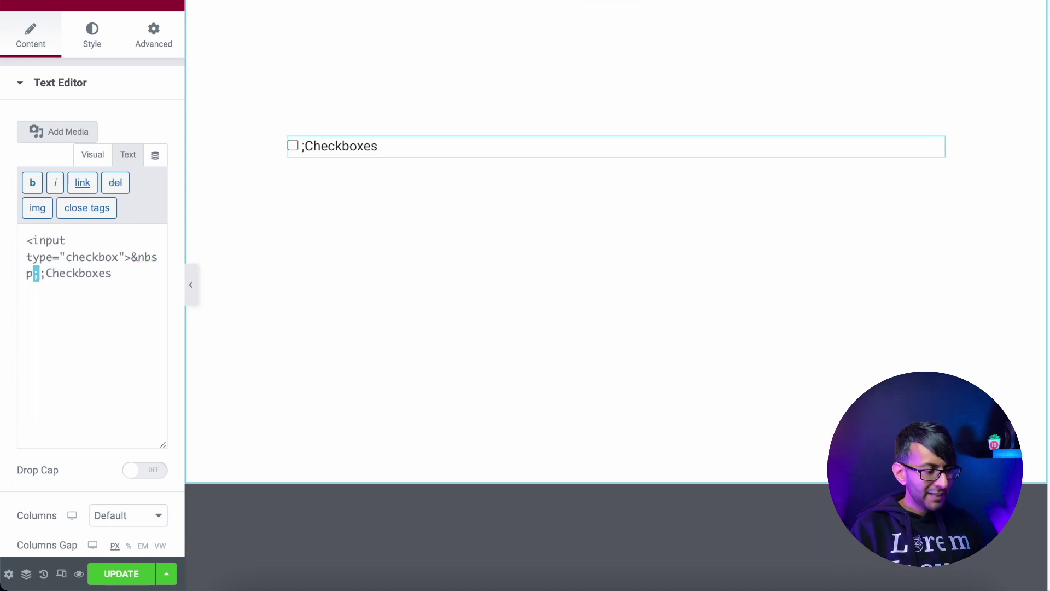
{"action": "key", "text": "super+z"}
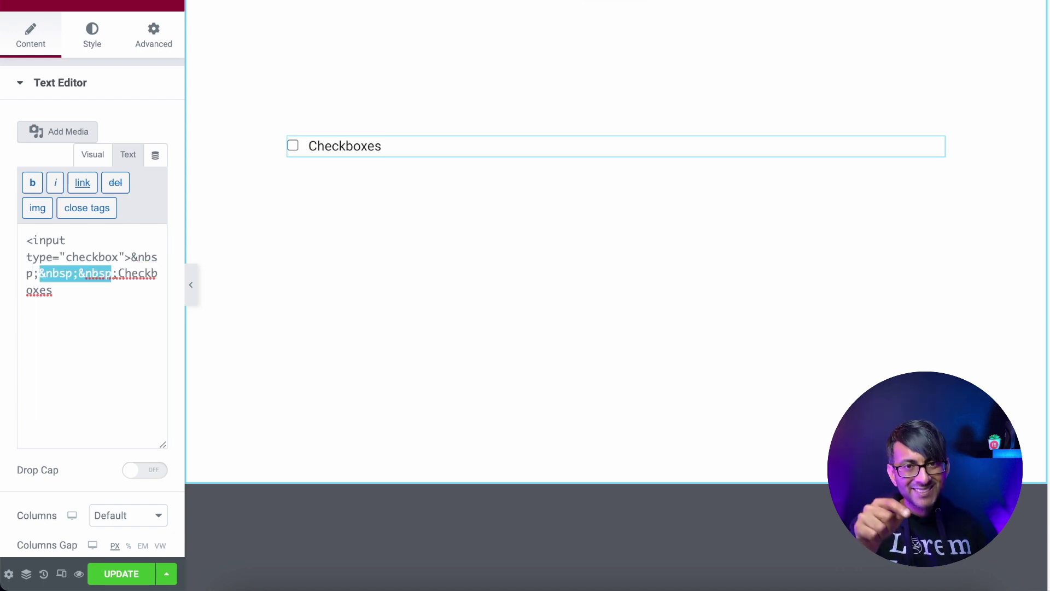
{"action": "left_click", "coordinate": [146, 369]}
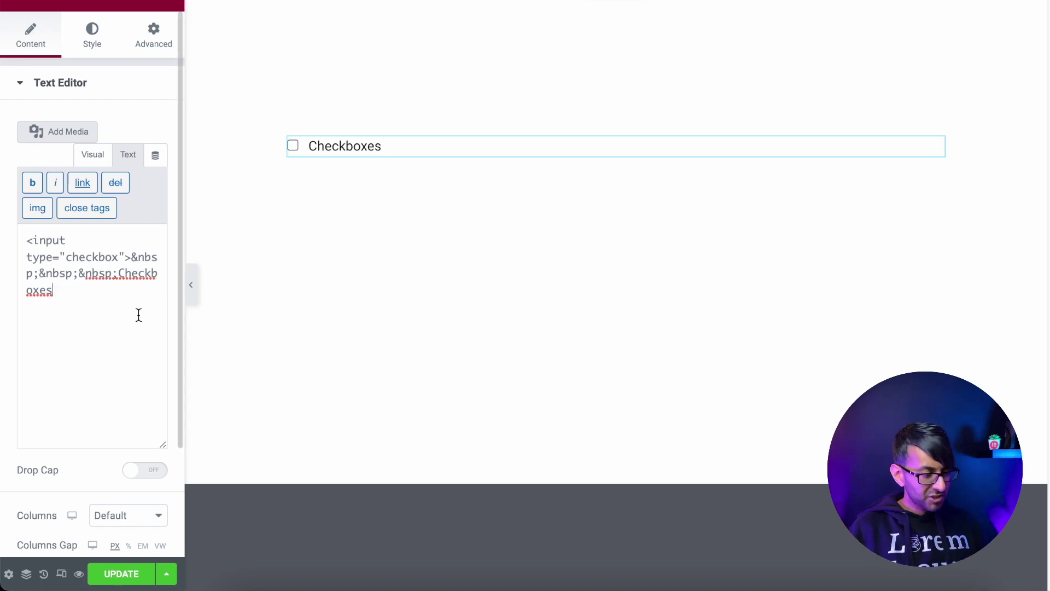
{"action": "left_click_drag", "start_coordinate": [112, 273], "coordinate": [73, 273]}
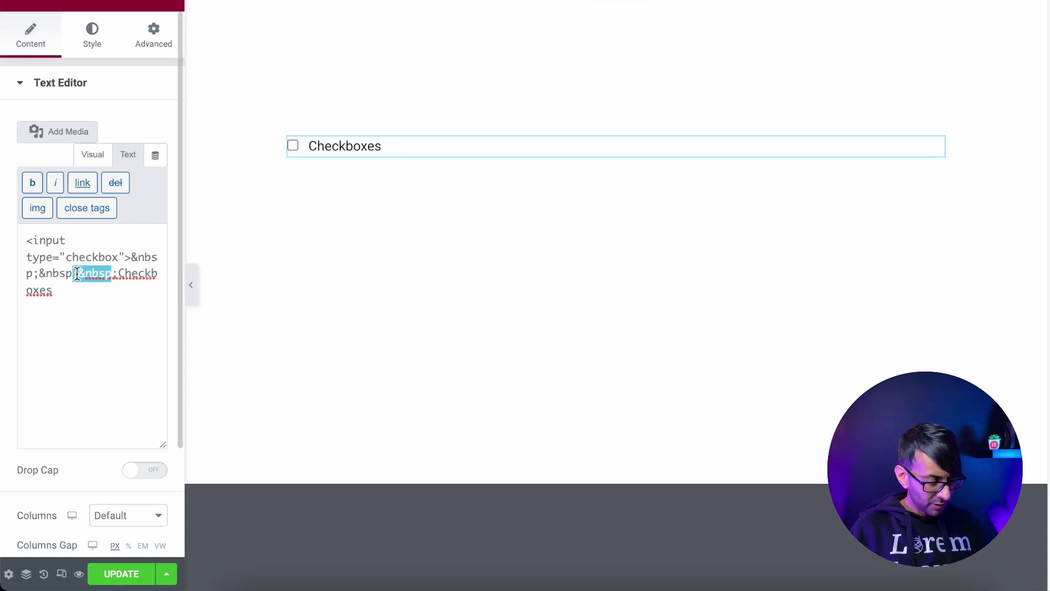
{"action": "left_click", "coordinate": [118, 273]}
{"action": "type", "text": "&nbsp"}
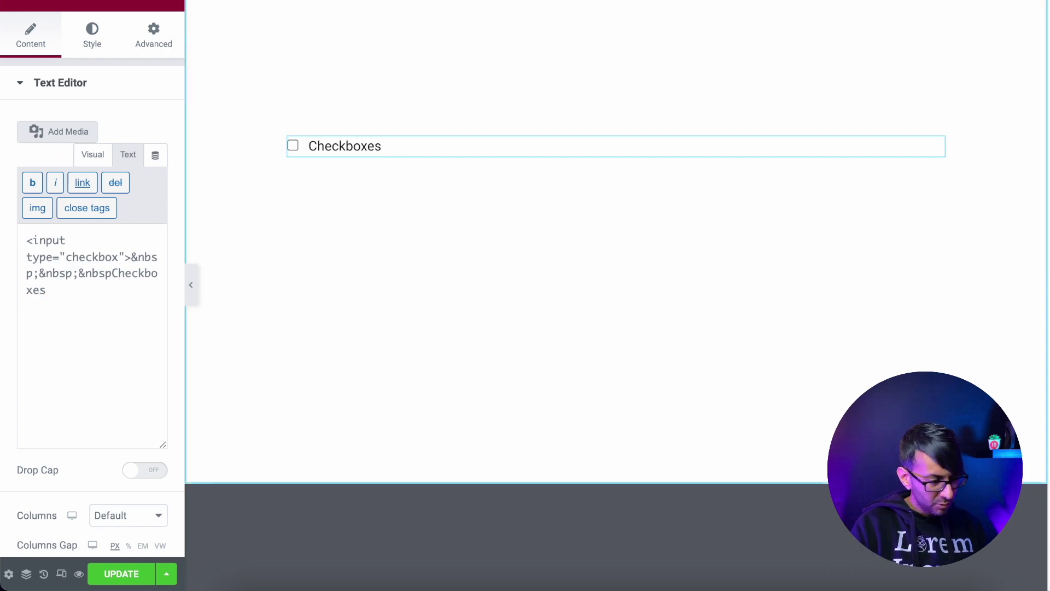
{"action": "type", "text": ";&nbsp;"}
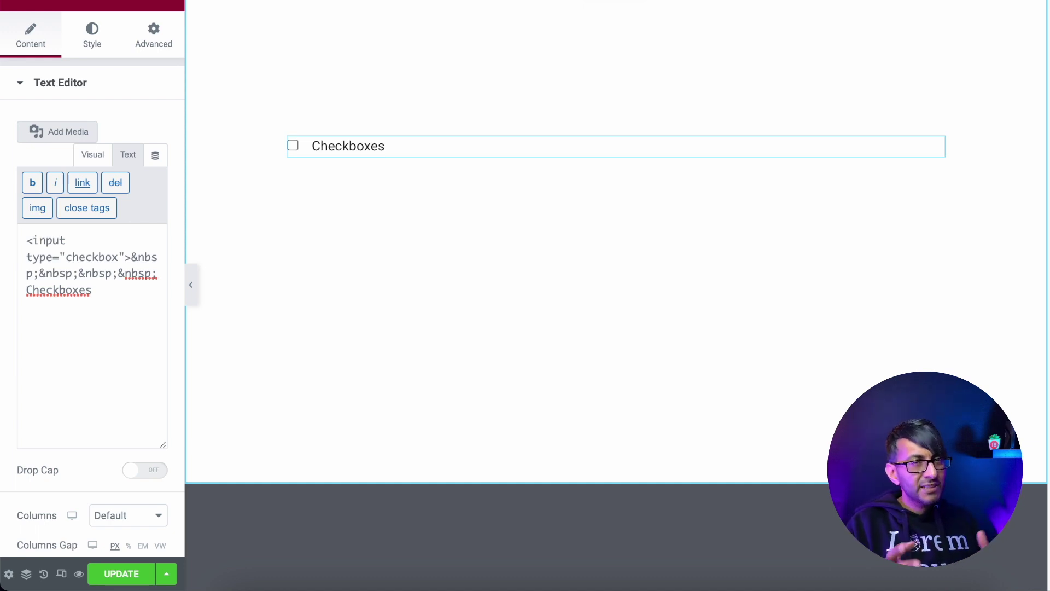
Step: Set the Checkboxes text typography size to 17 px in the Style tab
{"action": "left_click", "coordinate": [87, 41]}
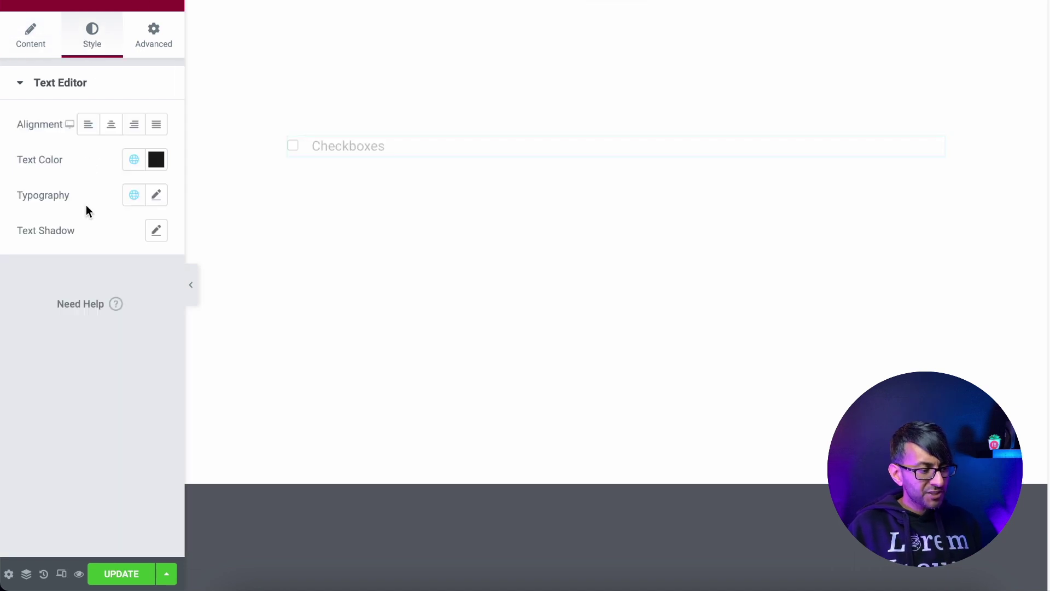
{"action": "left_click", "coordinate": [155, 196]}
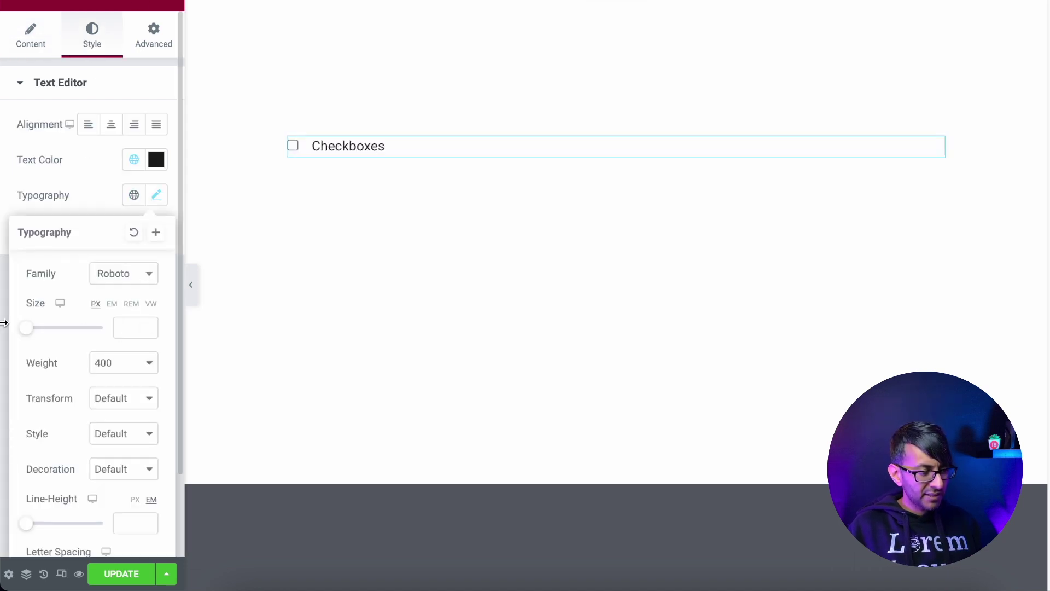
{"action": "mouse_move", "coordinate": [26, 328]}
{"action": "left_mouse_down"}
{"action": "mouse_move", "coordinate": [47, 328]}
{"action": "mouse_move", "coordinate": [35, 331]}
{"action": "left_mouse_up"}
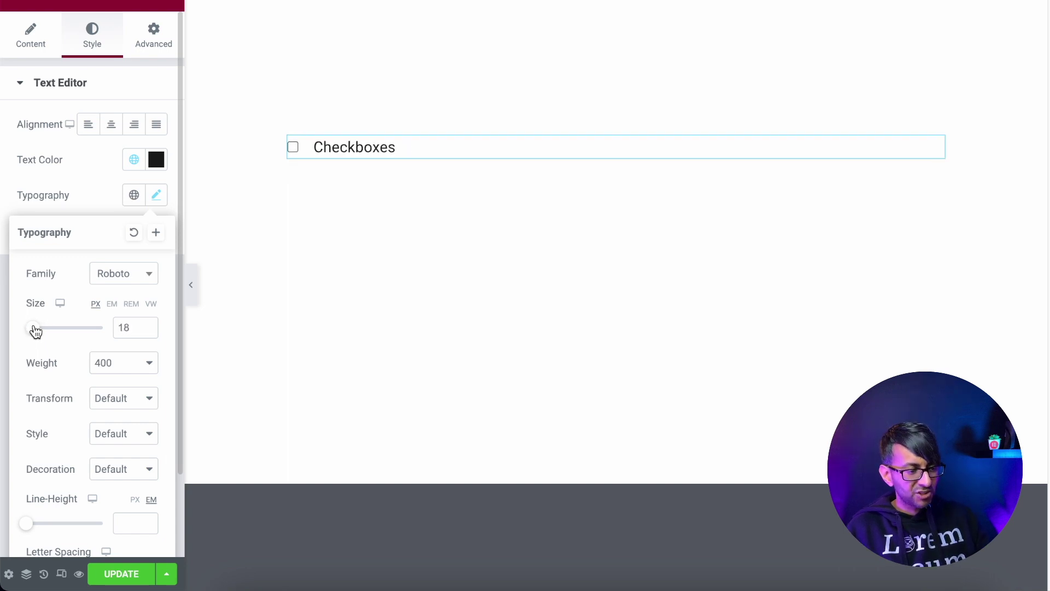
{"action": "left_click", "coordinate": [145, 330]}
{"action": "left_click", "coordinate": [481, 283]}
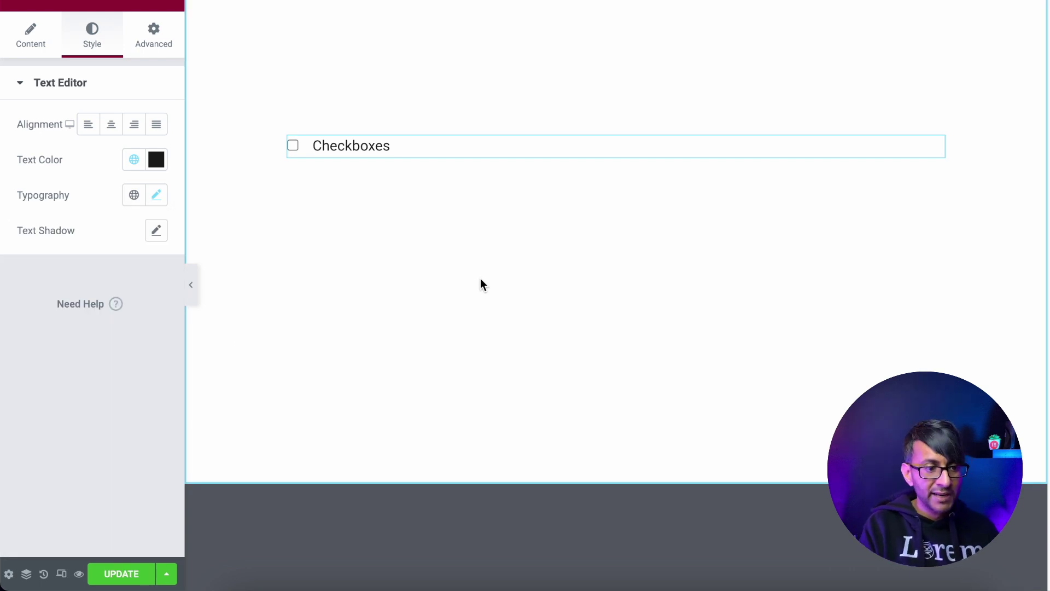
Step: Duplicate the Checkboxes widget and tick the copy in the collapsed-panel preview
{"action": "right_click", "coordinate": [508, 141]}
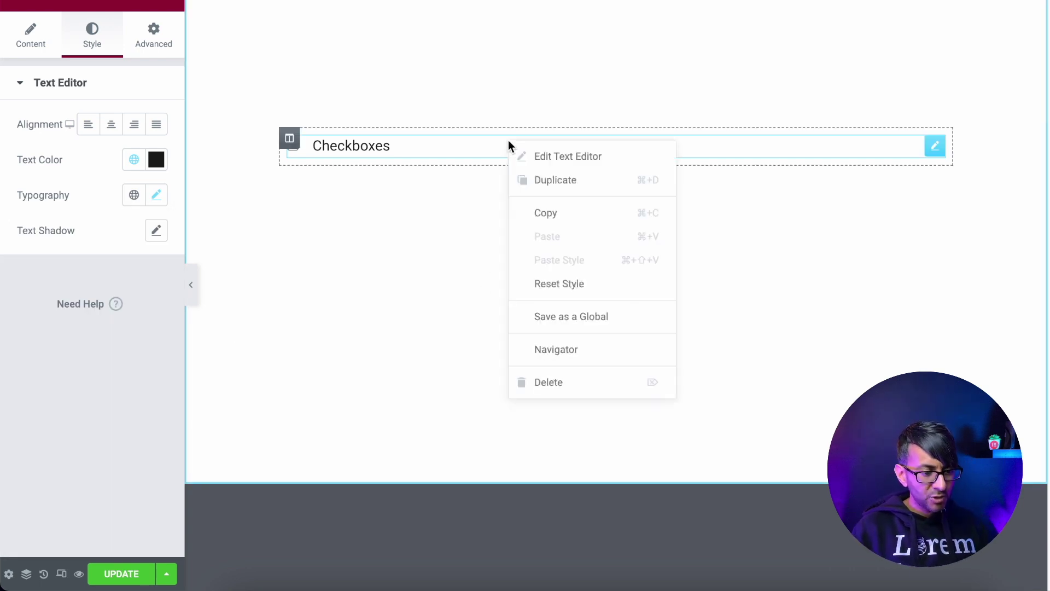
{"action": "left_click", "coordinate": [578, 182]}
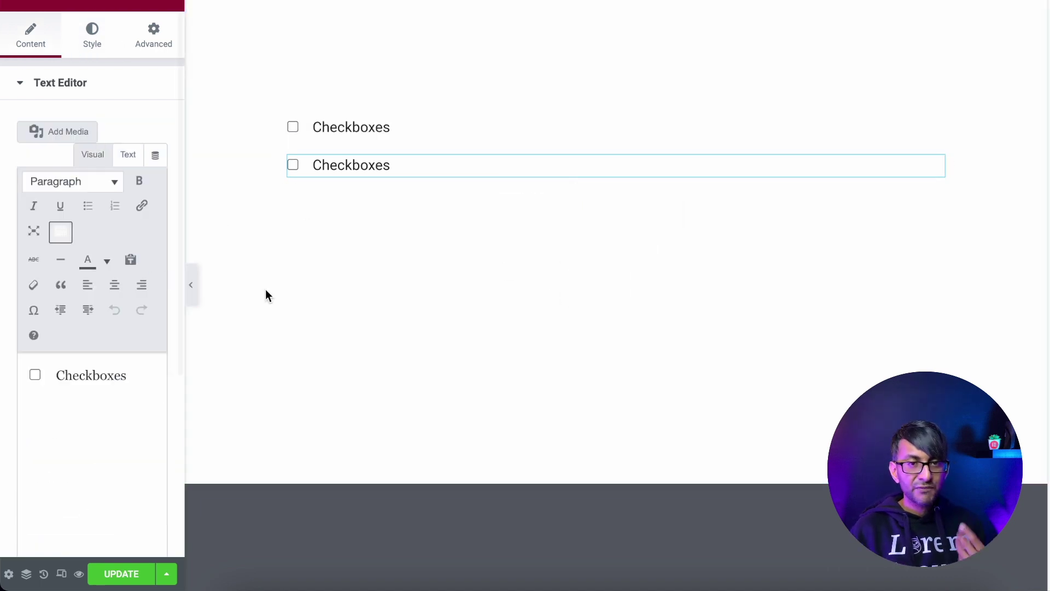
{"action": "left_click", "coordinate": [192, 287]}
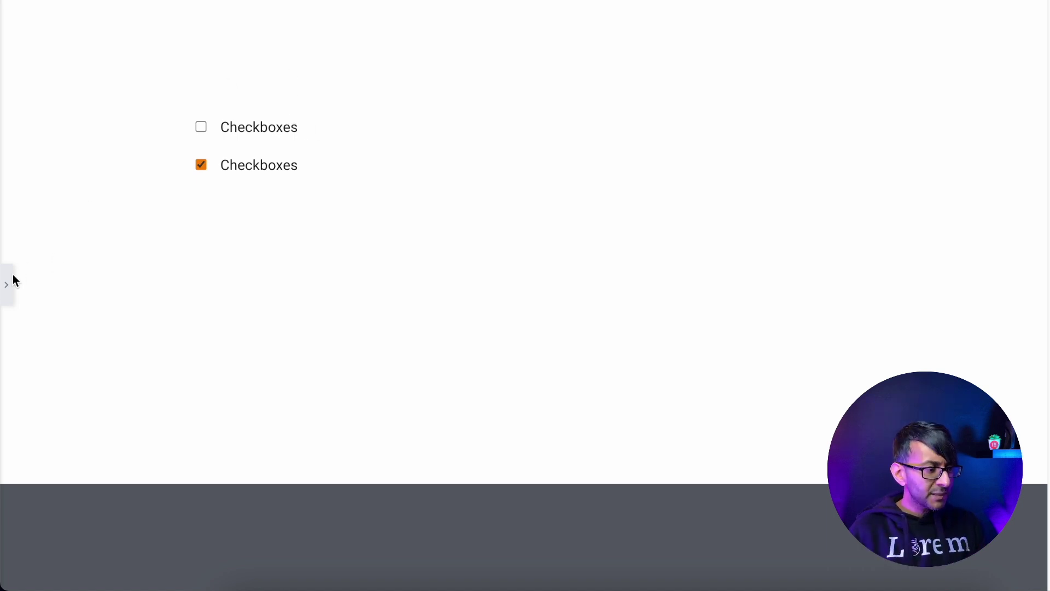
{"action": "left_click", "coordinate": [6, 289]}
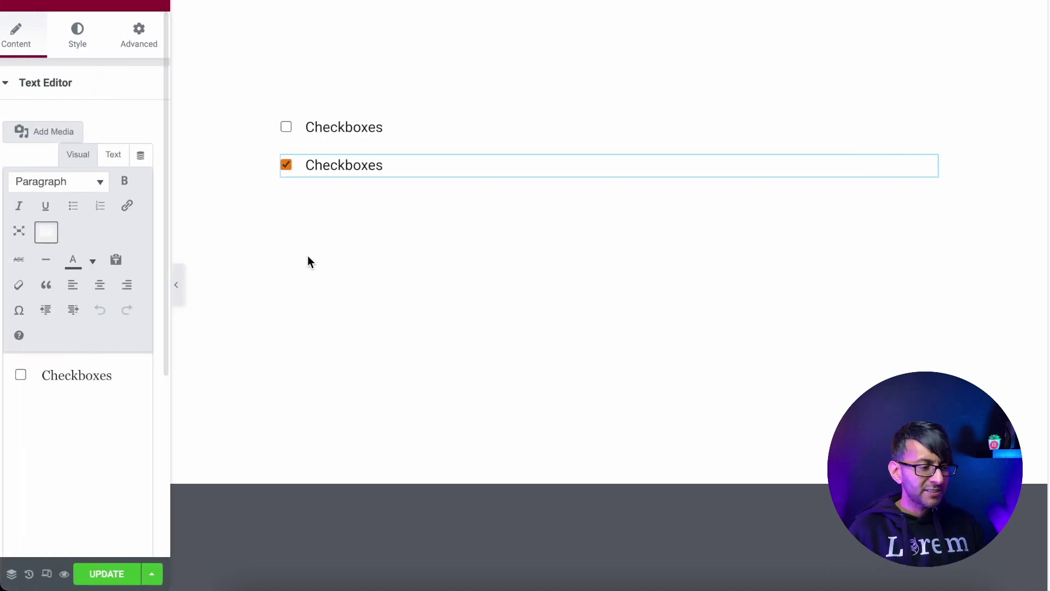
{"action": "left_click", "coordinate": [129, 158]}
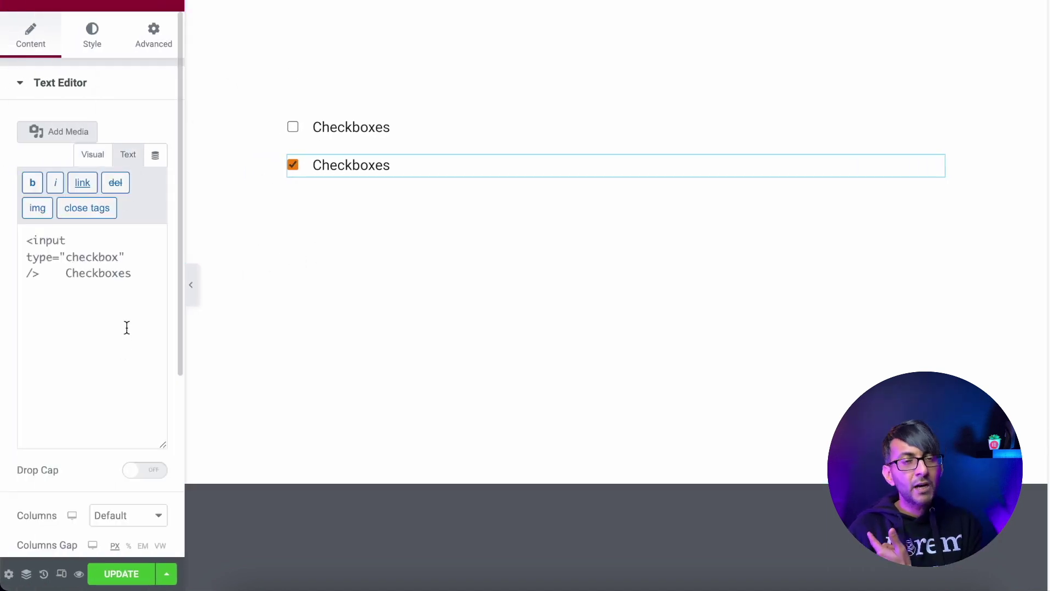
Step: Search widgets for 'ico' and place an Icon List below the two checkboxes
{"action": "left_click_drag", "start_coordinate": [122, 324], "coordinate": [2, 241]}
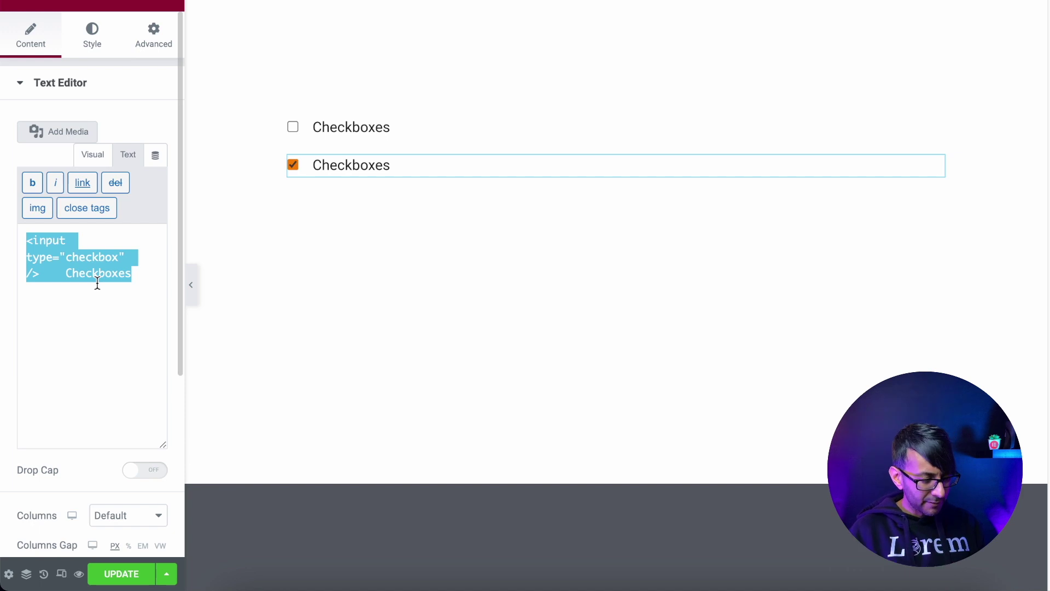
{"action": "left_click", "coordinate": [170, 6]}
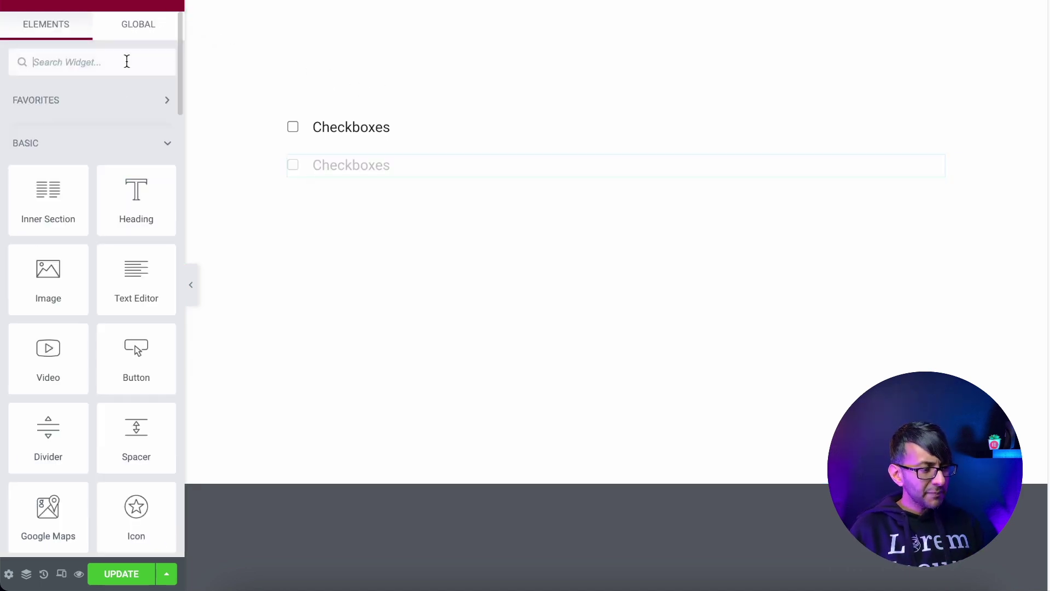
{"action": "type", "text": "ico"}
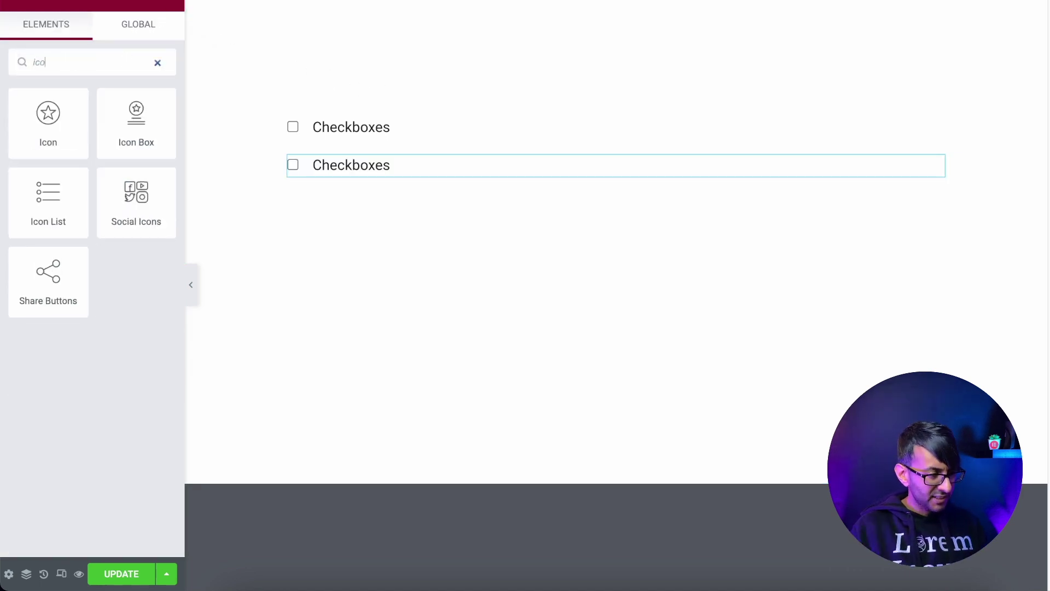
{"action": "left_click_drag", "start_coordinate": [48, 200], "coordinate": [509, 165]}
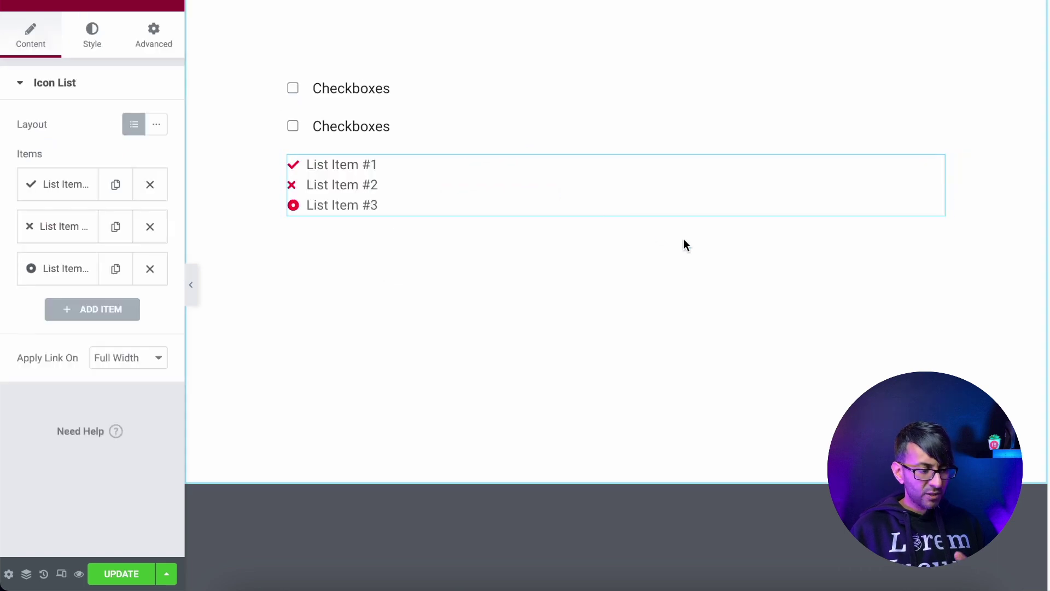
Step: Delete list items #2 and #3, remove item #1's icon and paste the checkbox HTML as its text
{"action": "left_click", "coordinate": [150, 269]}
{"action": "left_click", "coordinate": [150, 227]}
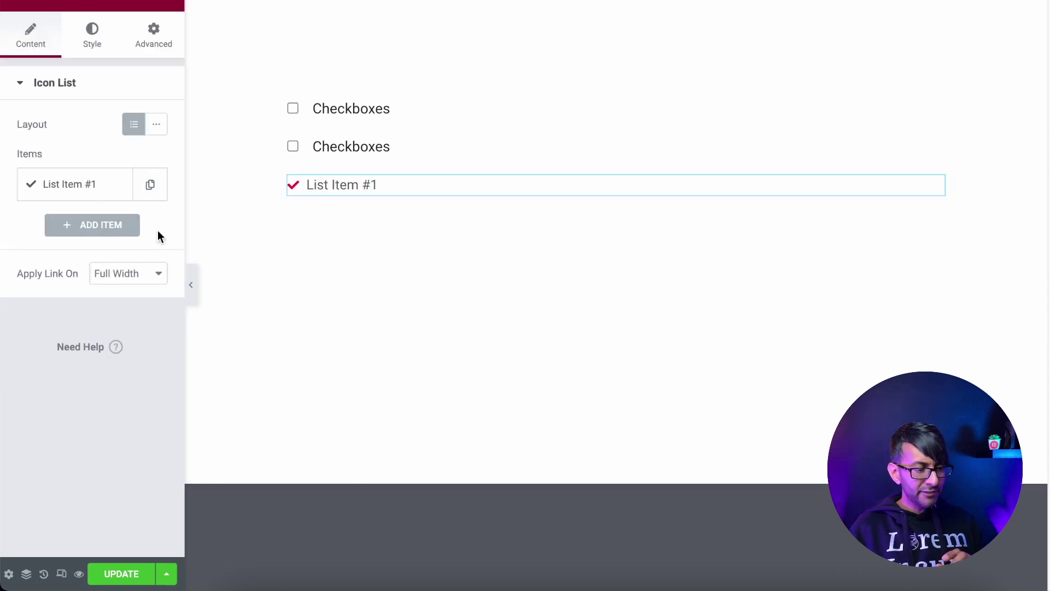
{"action": "left_click", "coordinate": [107, 195]}
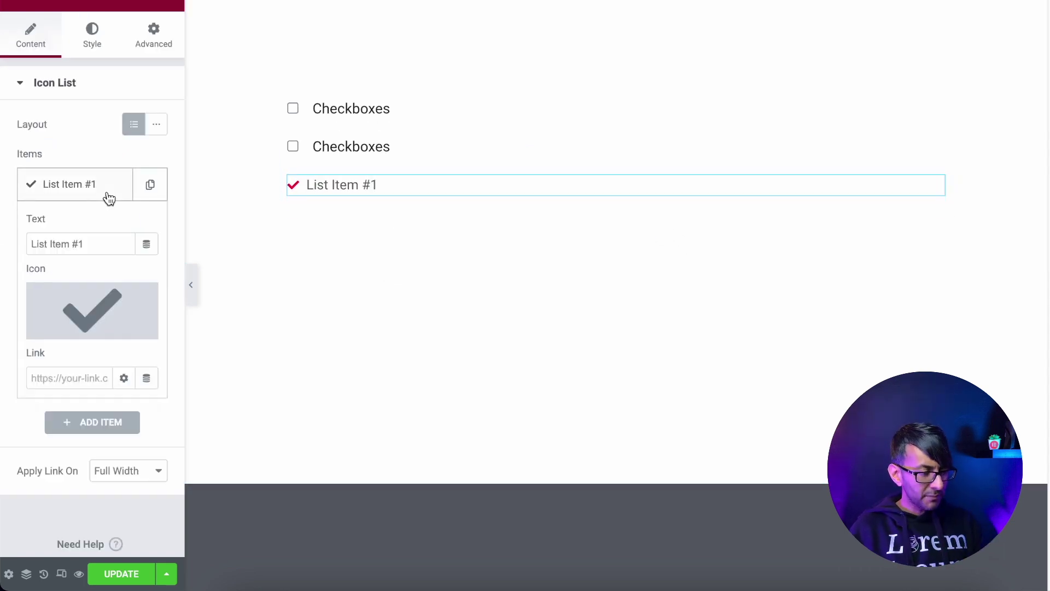
{"action": "mouse_move", "coordinate": [145, 302]}
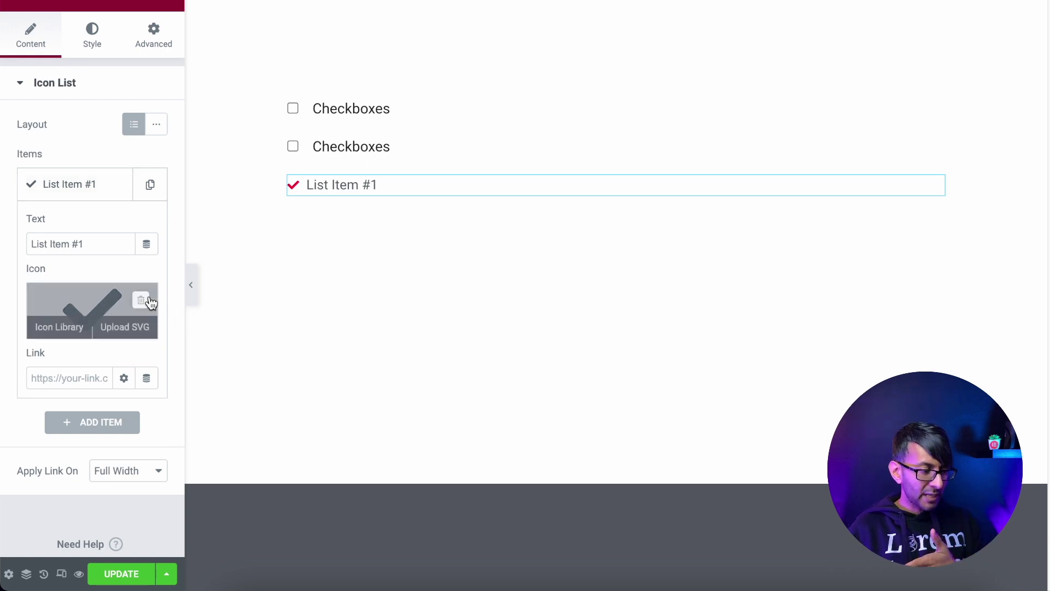
{"action": "left_click", "coordinate": [143, 300]}
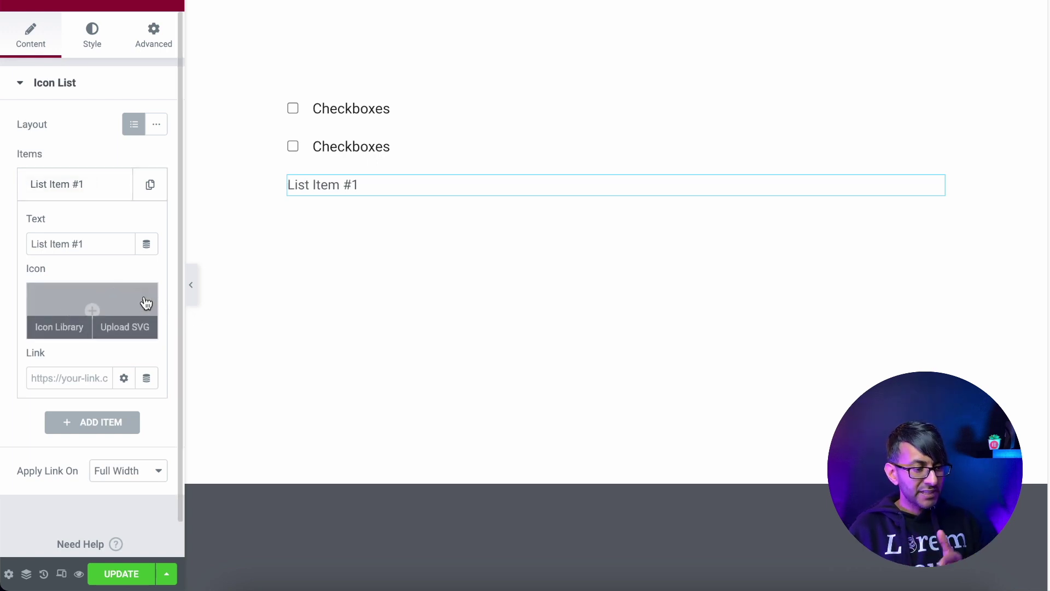
{"action": "left_click", "coordinate": [93, 245]}
{"action": "left_click_drag", "start_coordinate": [93, 245], "coordinate": [8, 245]}
{"action": "key", "text": "ctrl+v"}
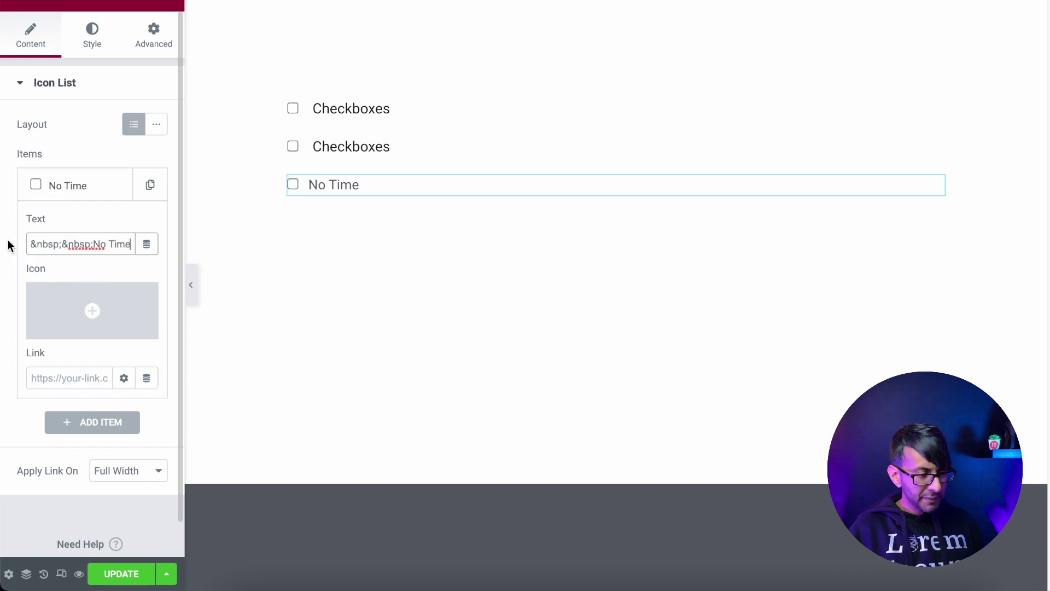
Step: Duplicate the No Time item until the list holds eight checkbox items
{"action": "left_click", "coordinate": [149, 192]}
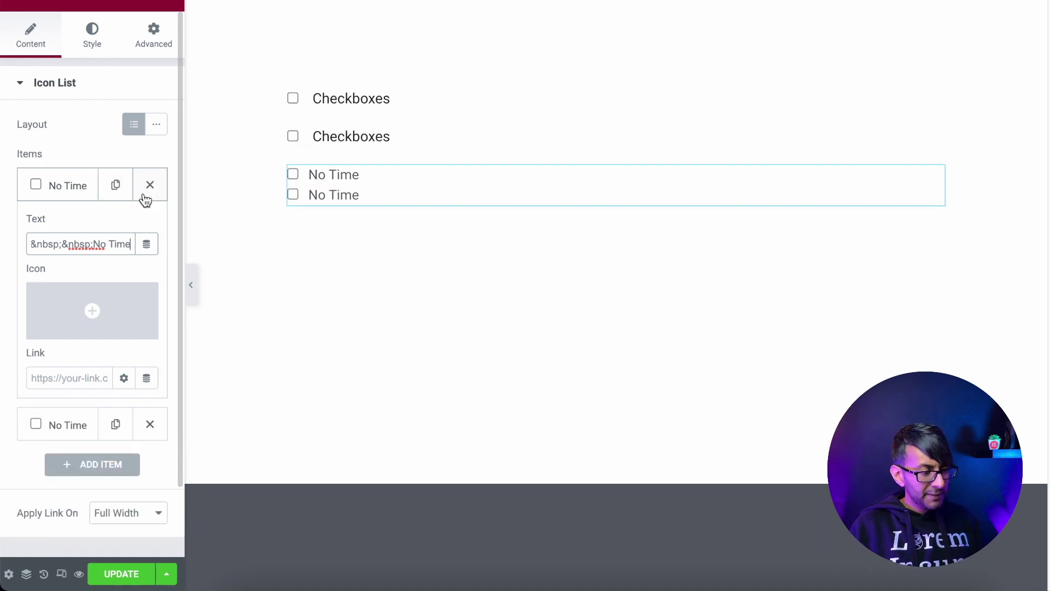
{"action": "left_click", "coordinate": [115, 192]}
{"action": "left_click", "coordinate": [116, 191]}
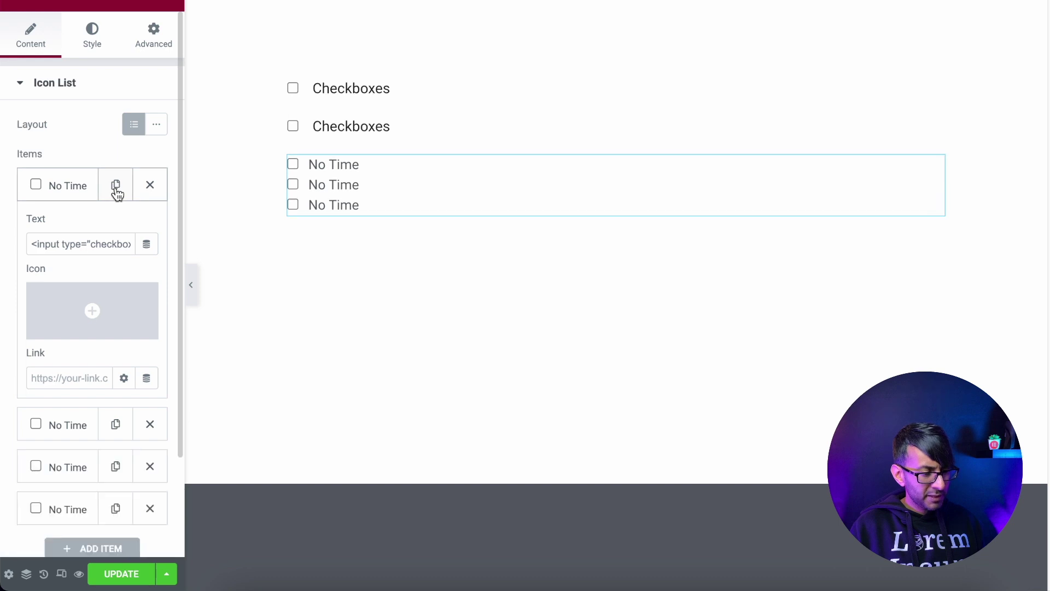
{"action": "left_click", "coordinate": [116, 192]}
{"action": "left_click", "coordinate": [116, 191]}
{"action": "left_click", "coordinate": [116, 192]}
{"action": "left_click", "coordinate": [116, 191]}
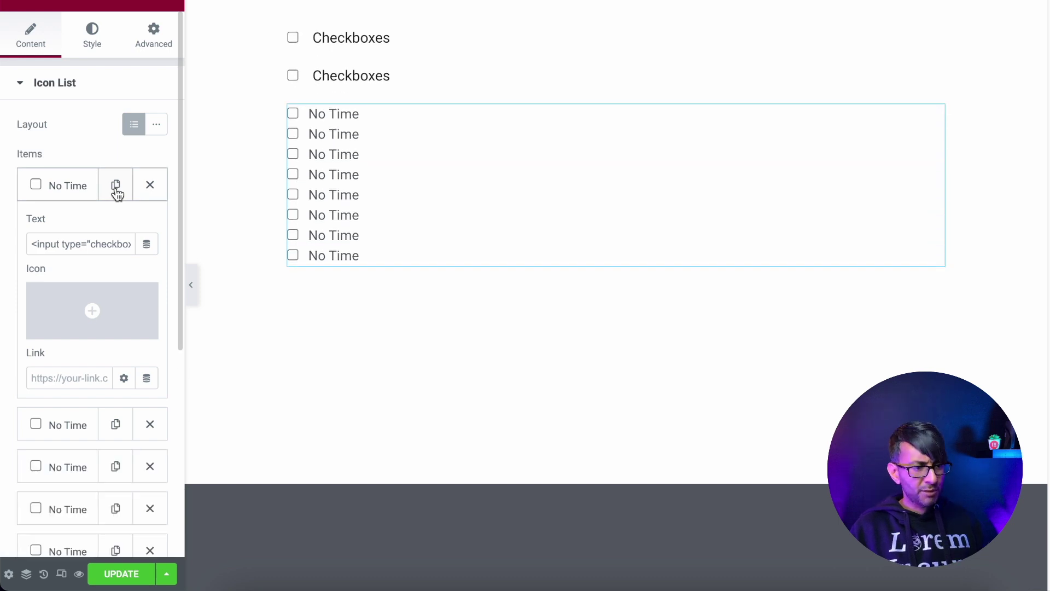
{"action": "left_click", "coordinate": [104, 45]}
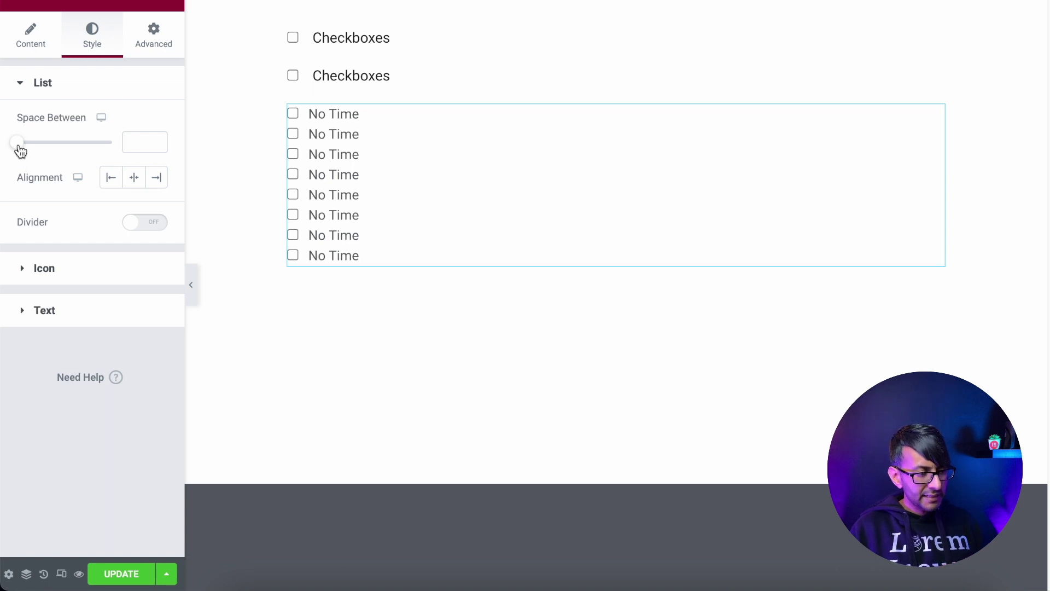
Step: Set Space Between to 11 and turn dividers on, previewing the list
{"action": "left_click_drag", "start_coordinate": [19, 147], "coordinate": [37, 149]}
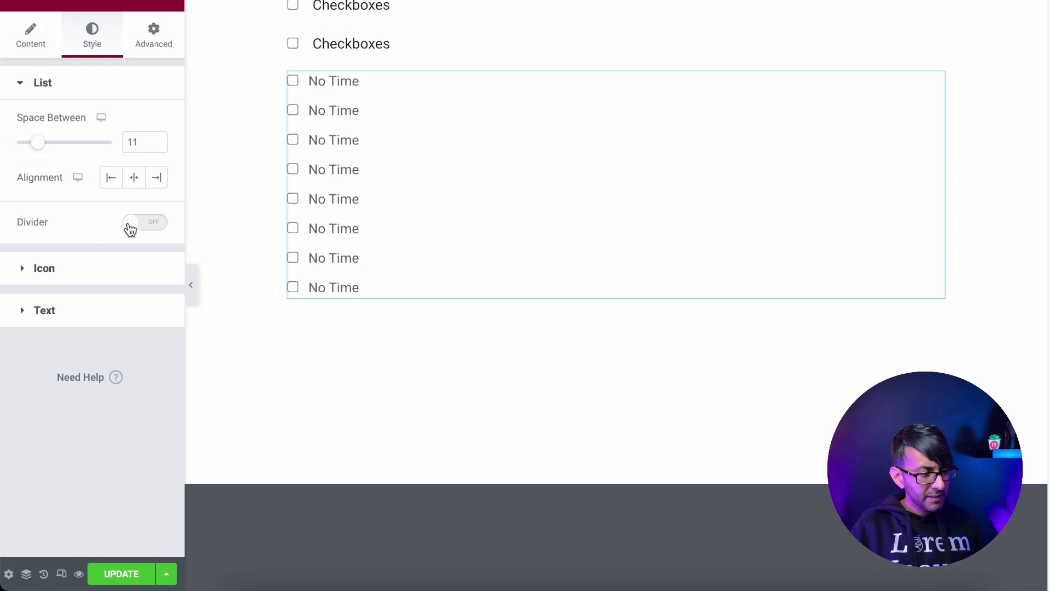
{"action": "left_click", "coordinate": [151, 223]}
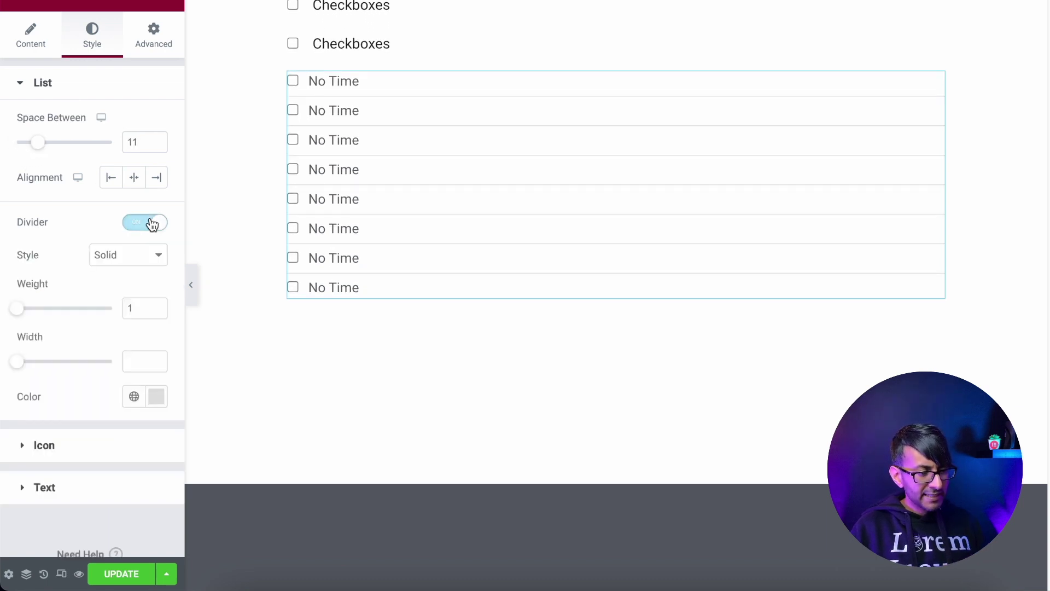
{"action": "left_click", "coordinate": [191, 284]}
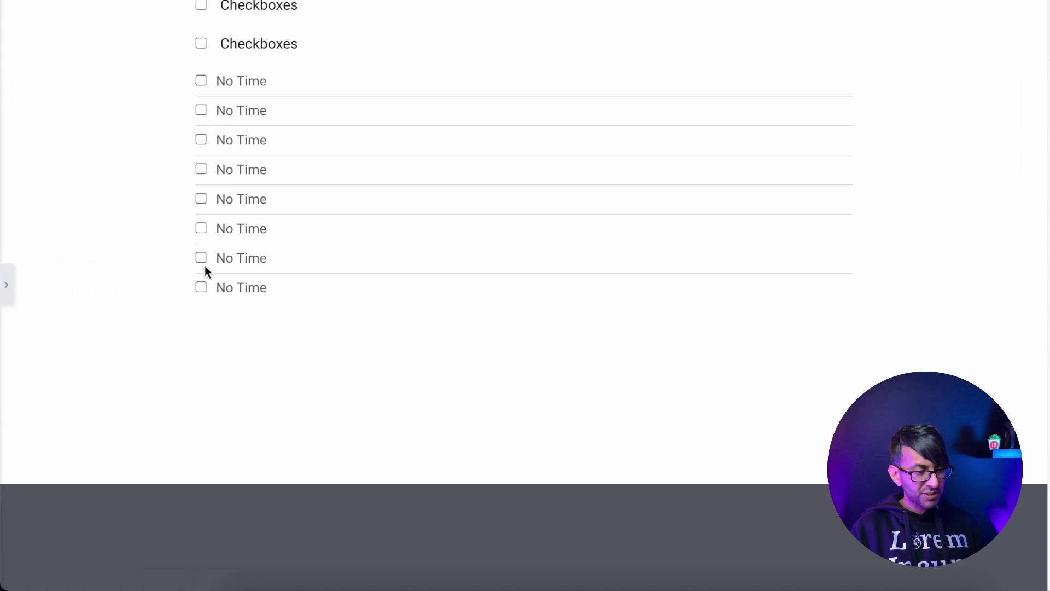
{"action": "left_click", "coordinate": [5, 279]}
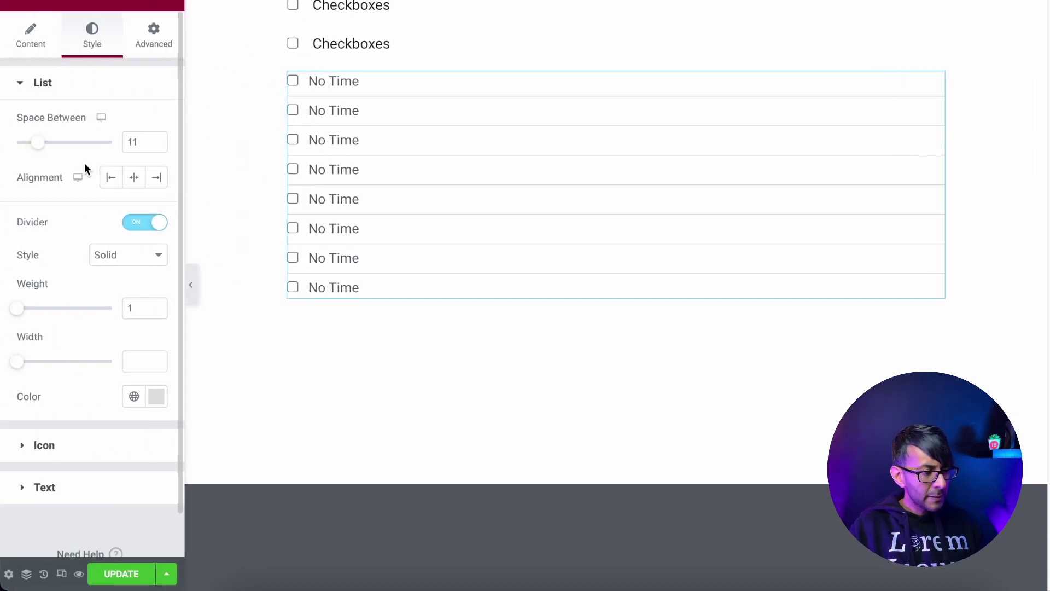
Step: Left-align the list items after trying center and right alignment
{"action": "left_click", "coordinate": [132, 178]}
{"action": "left_click", "coordinate": [150, 185]}
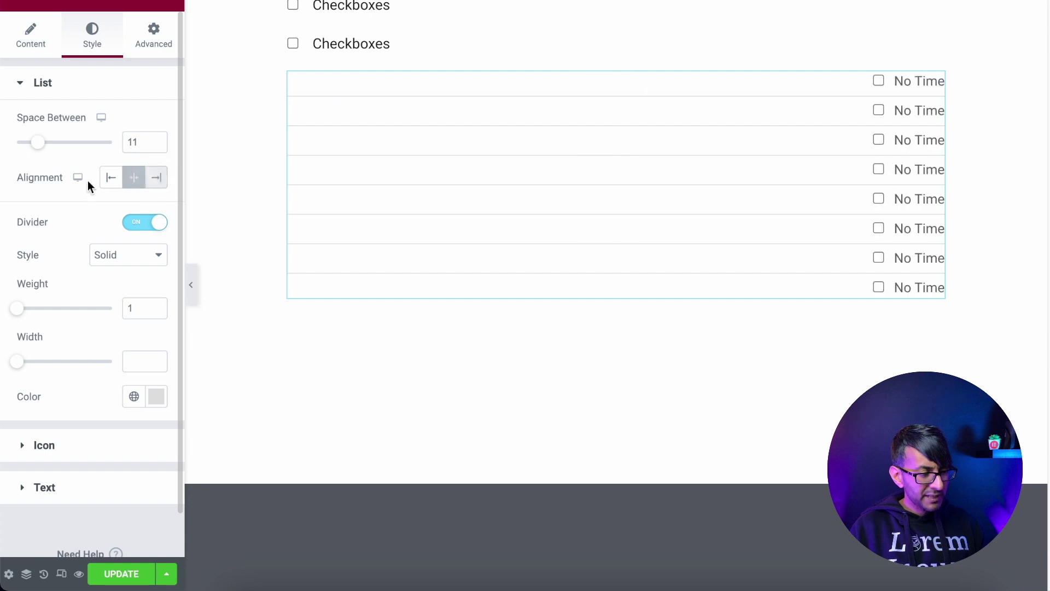
{"action": "left_click", "coordinate": [110, 180]}
Step: Try dotted weight-6 dividers, revert to solid weight 1, then switch dividers off
{"action": "left_click", "coordinate": [126, 262]}
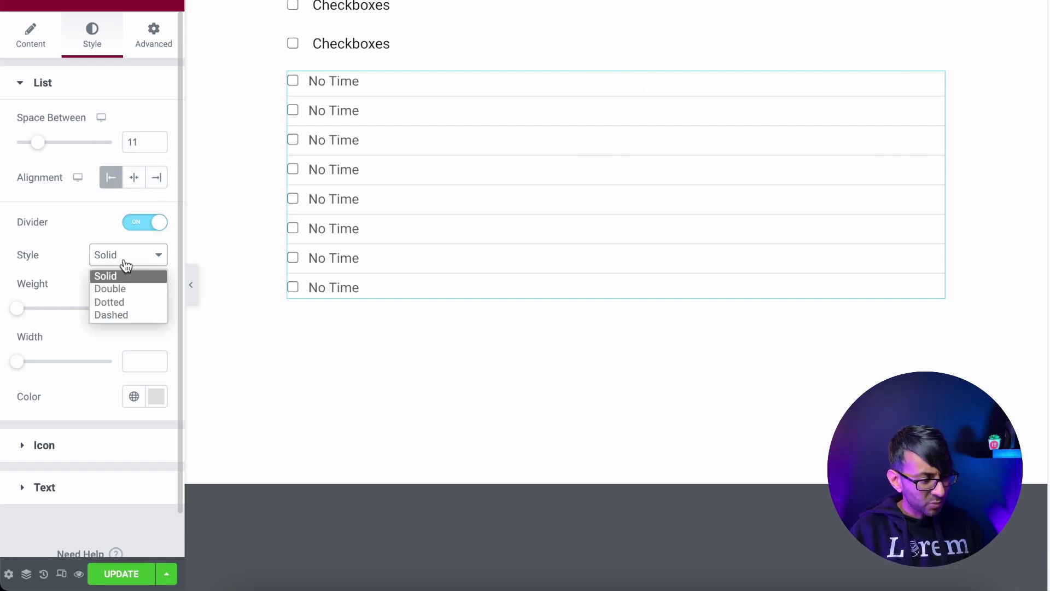
{"action": "left_click", "coordinate": [128, 299]}
{"action": "left_click", "coordinate": [44, 308]}
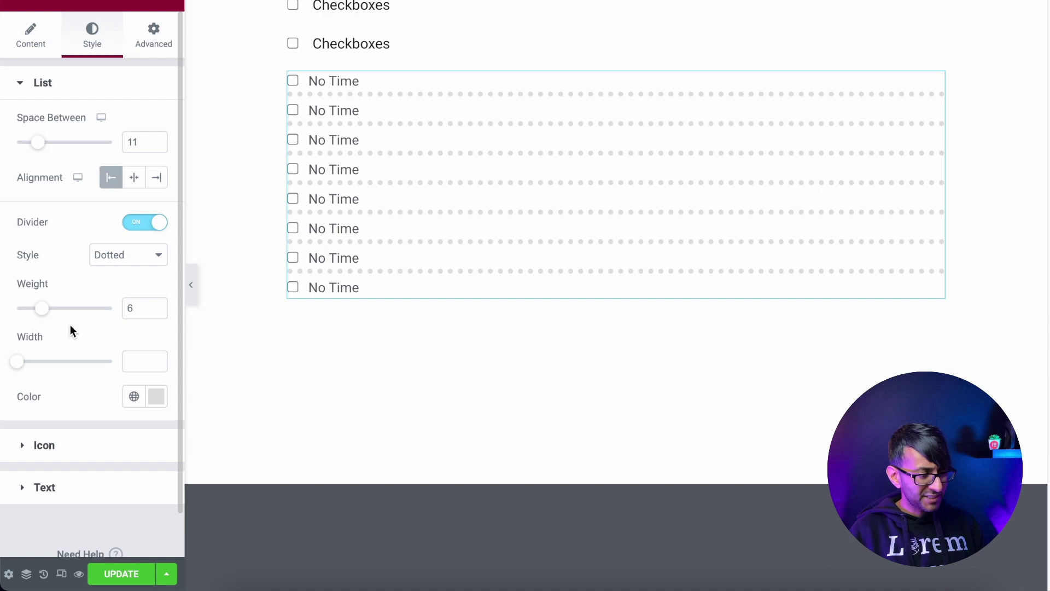
{"action": "left_click_drag", "start_coordinate": [29, 314], "coordinate": [4, 310]}
{"action": "left_click", "coordinate": [115, 255]}
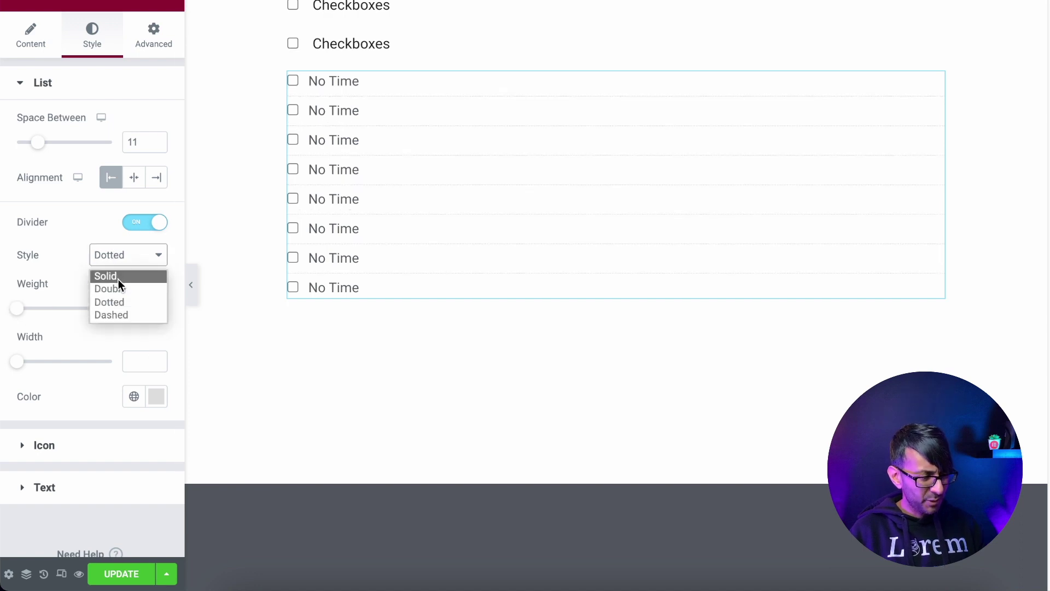
{"action": "left_click", "coordinate": [117, 276]}
{"action": "left_click", "coordinate": [138, 254]}
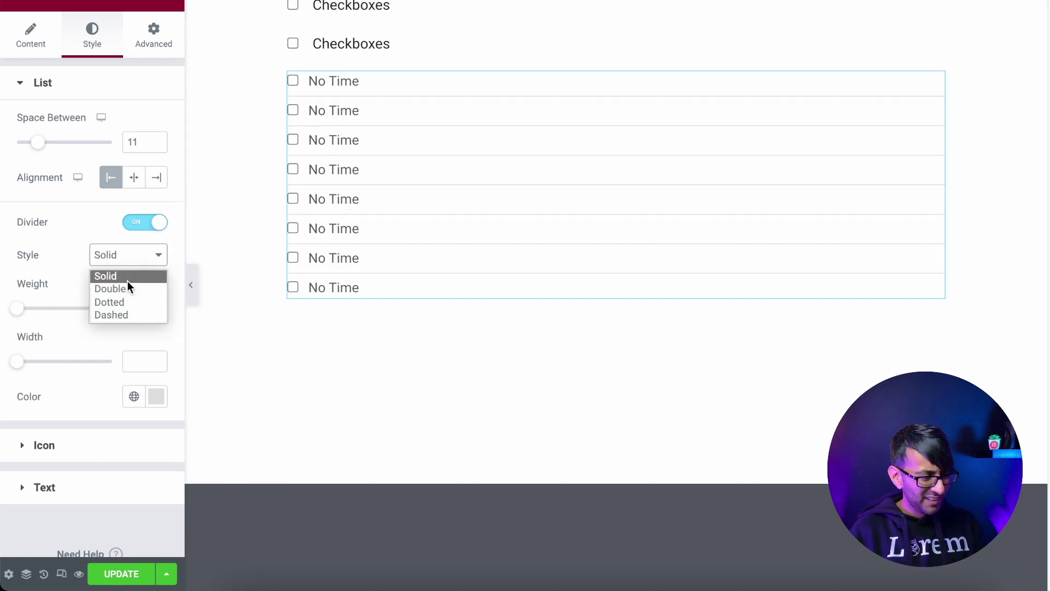
{"action": "left_click", "coordinate": [140, 231]}
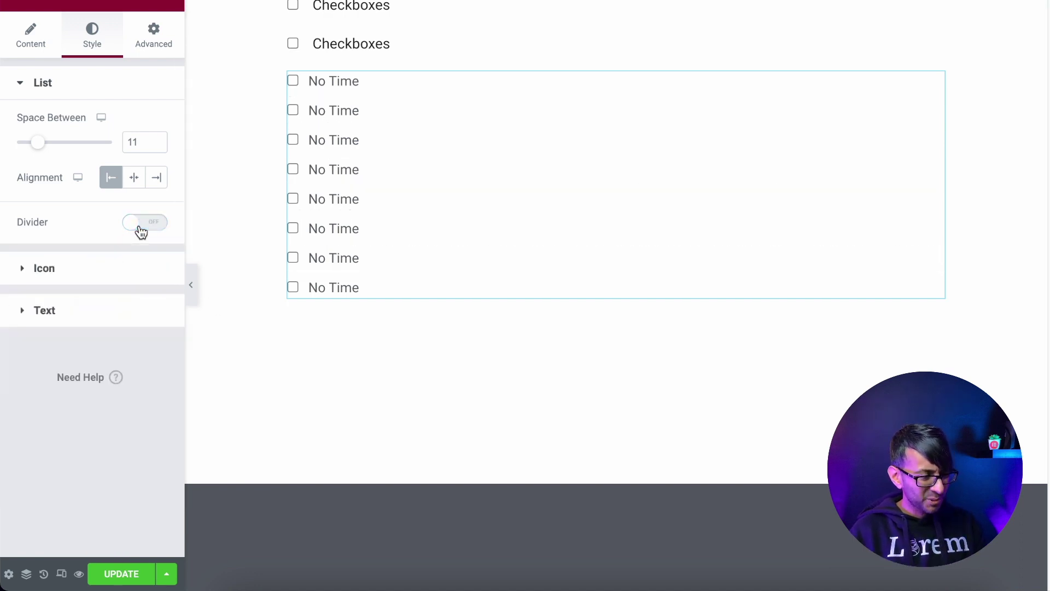
Step: Tick the first, third, fourth and seventh No Time checkboxes, then expand the first item's settings
{"action": "left_click", "coordinate": [118, 277]}
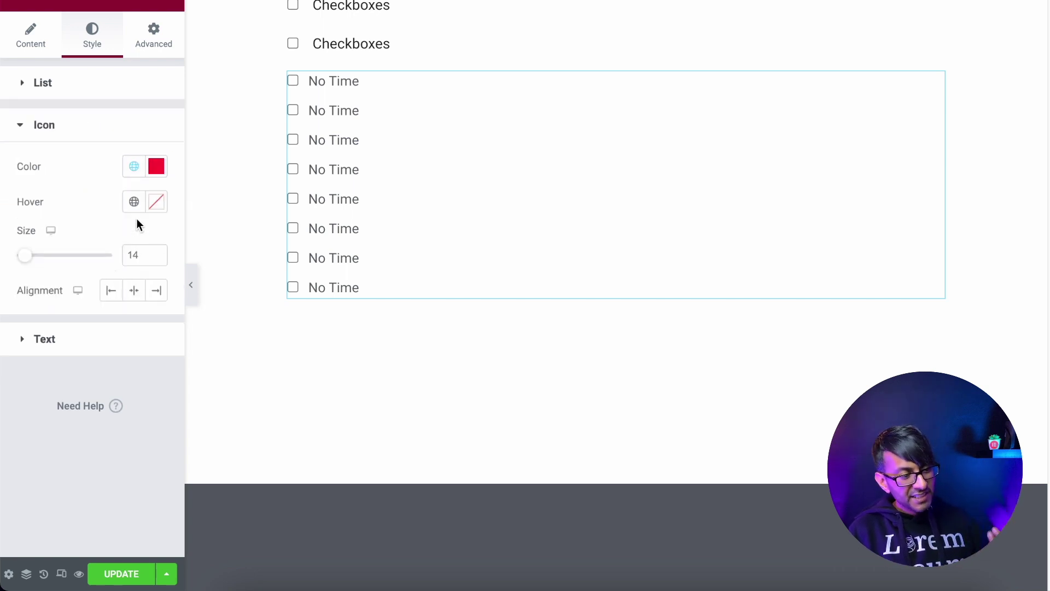
{"action": "left_click", "coordinate": [44, 340]}
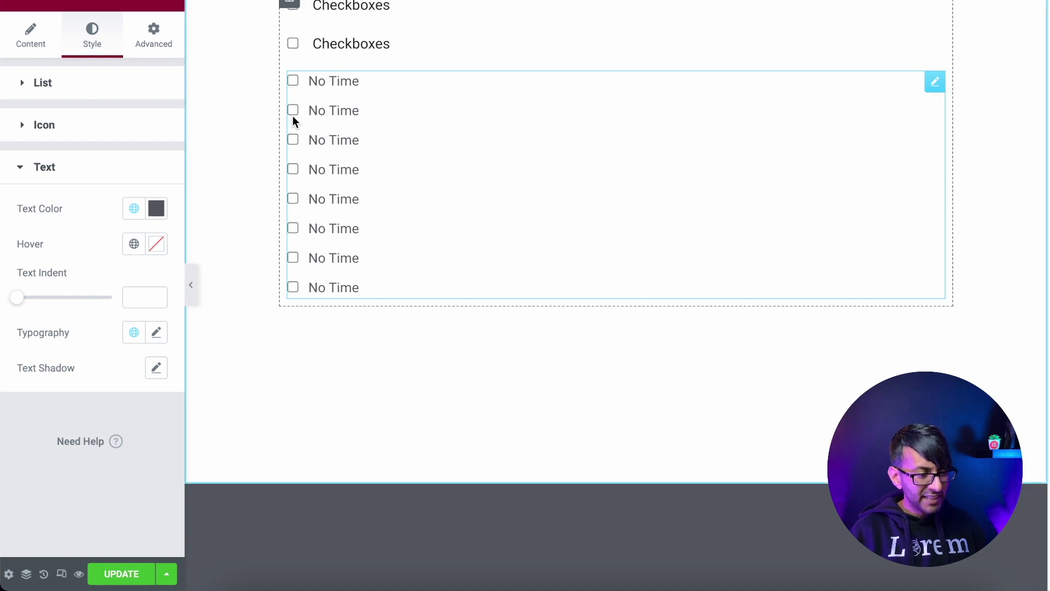
{"action": "left_click", "coordinate": [292, 140]}
{"action": "left_click", "coordinate": [293, 169]}
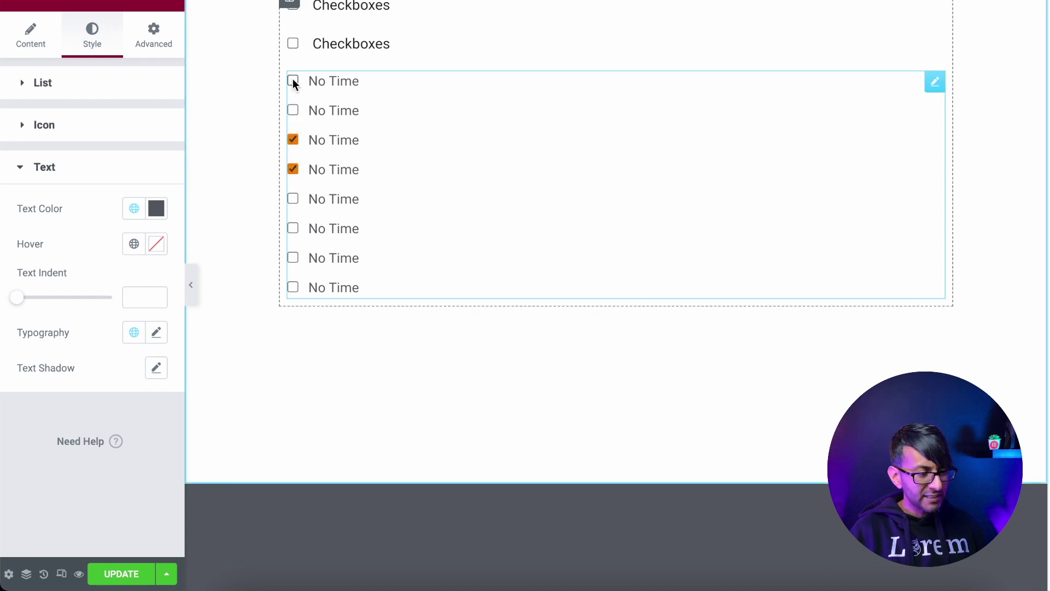
{"action": "left_click", "coordinate": [293, 81]}
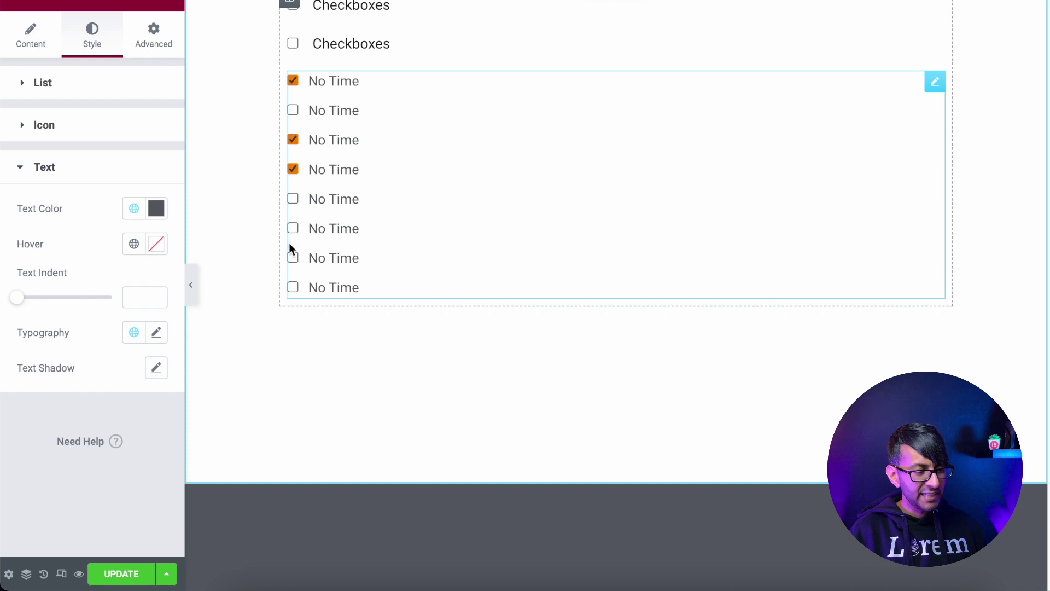
{"action": "left_click", "coordinate": [294, 258]}
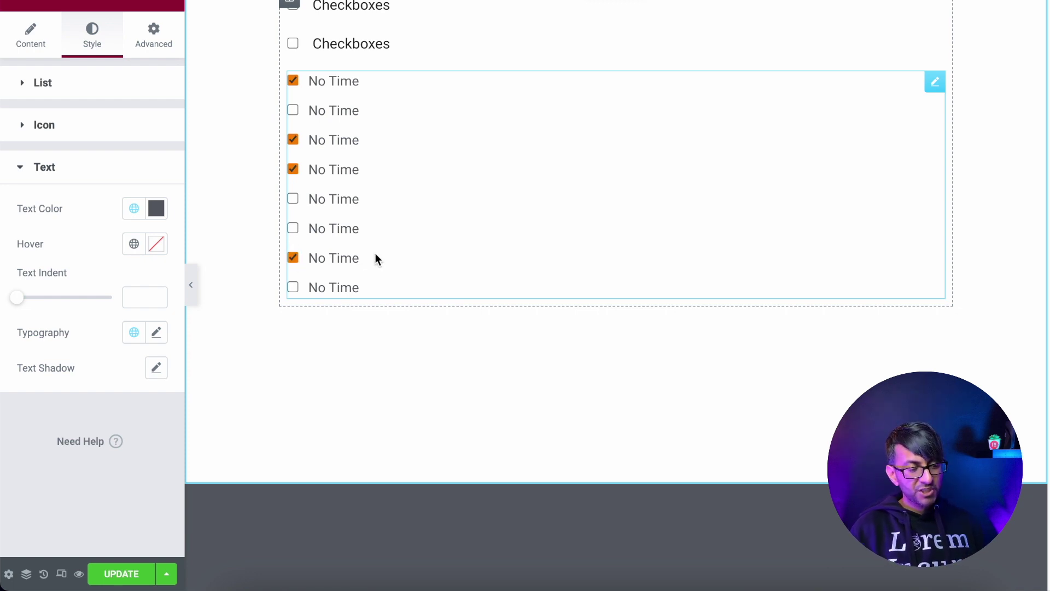
{"action": "left_click", "coordinate": [22, 40]}
{"action": "left_click", "coordinate": [64, 186]}
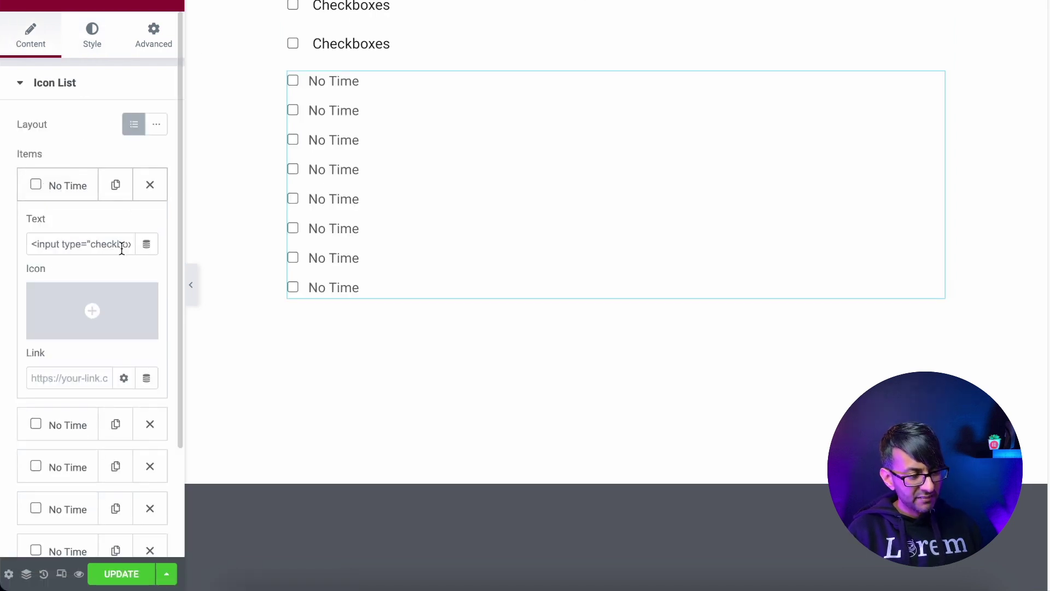